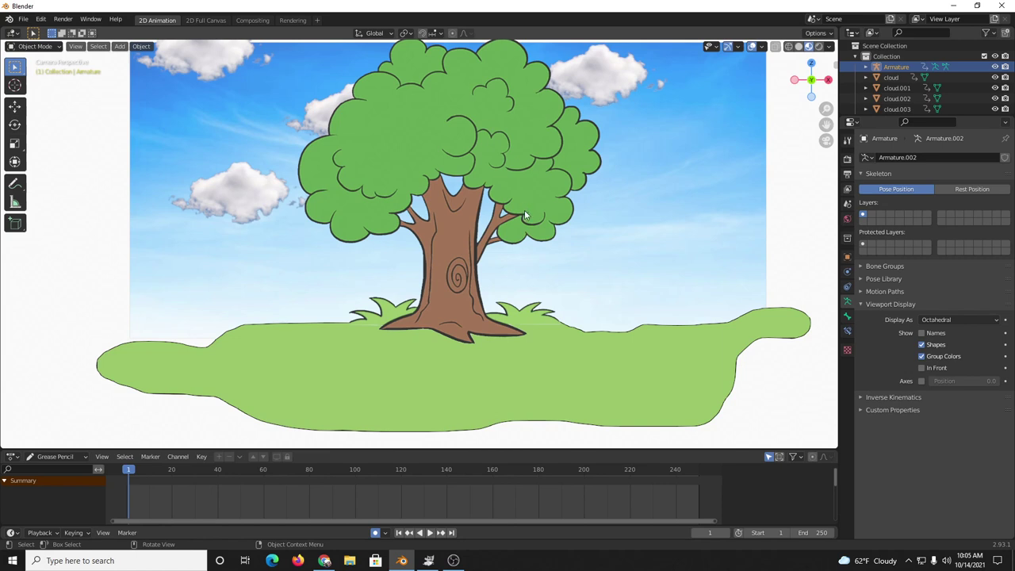
# - Orbit and zoom out of camera view until the tree faces you before the sky backdrop
pyautogui.moveTo(526, 214); pyautogui.dragTo(464, 240, button='middle')
pyautogui.scroll(6, 492, 231)
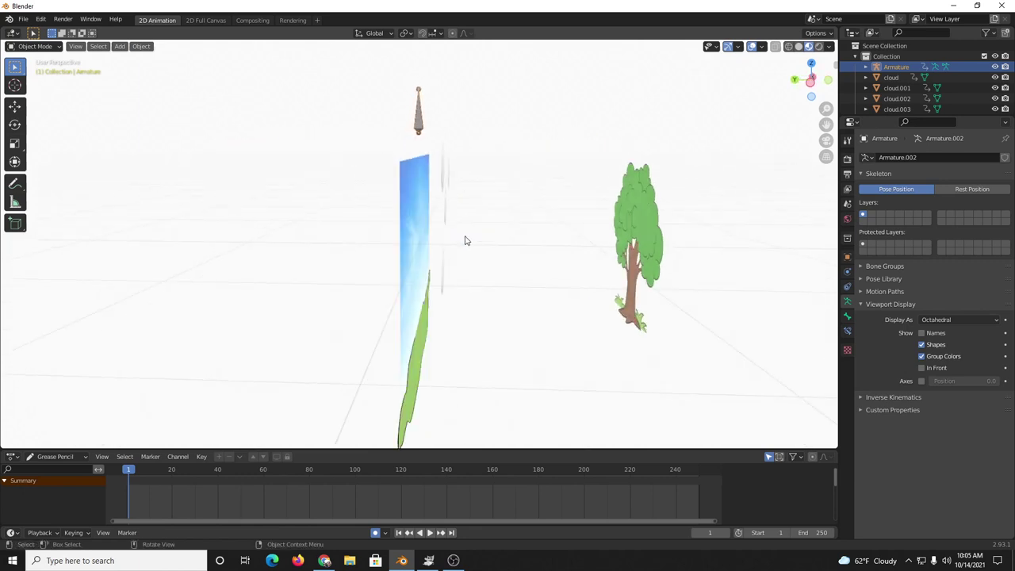
pyautogui.moveTo(444, 172); pyautogui.dragTo(420, 217, button='middle')
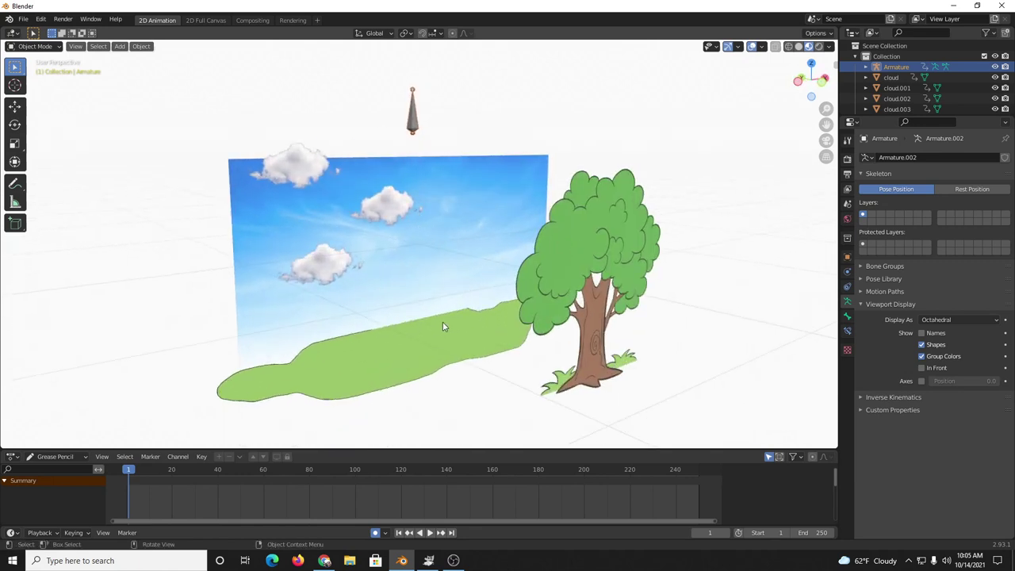
pyautogui.moveTo(435, 341); pyautogui.dragTo(443, 321, button='middle')
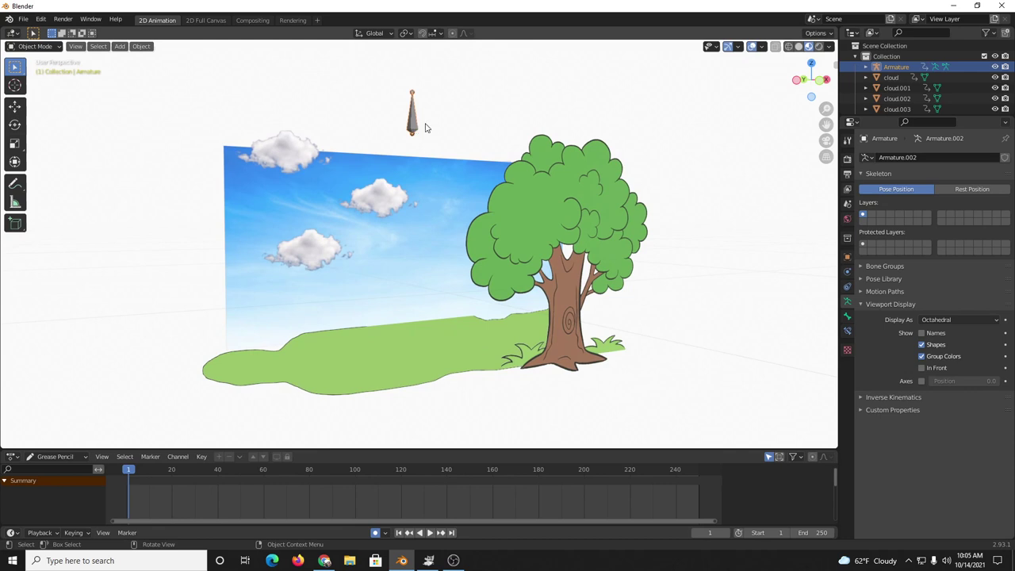
# - Delete the old armature, clear the tree's parent, and return to camera view
pyautogui.press('Delete')
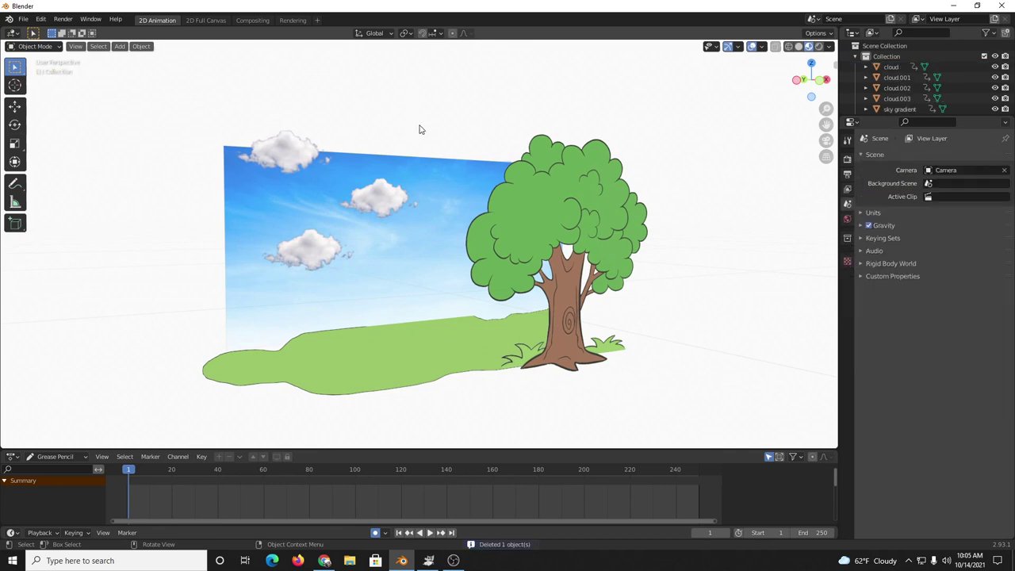
pyautogui.rightClick(506, 199)
pyautogui.moveTo(535, 203)
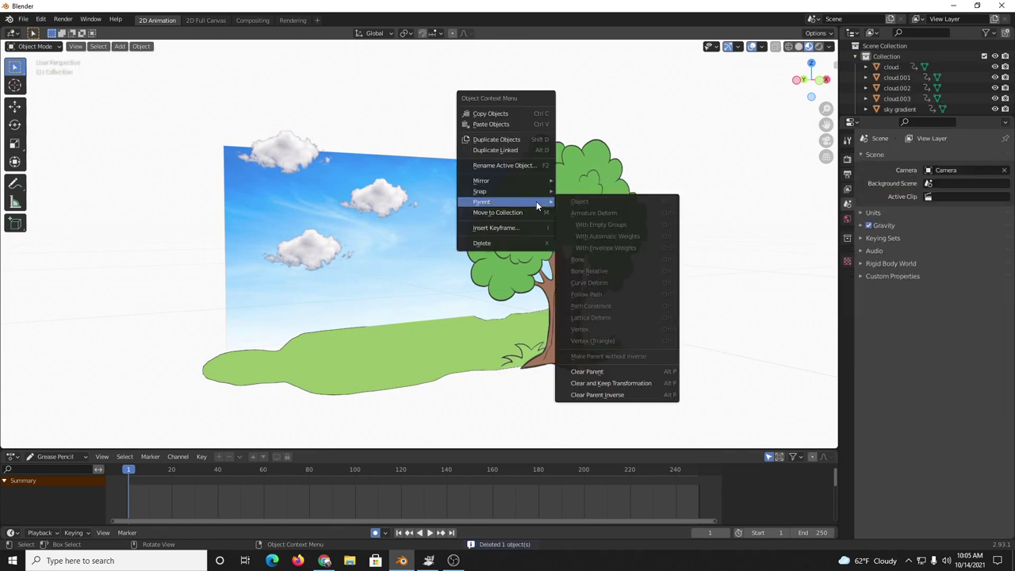
pyautogui.click(585, 372)
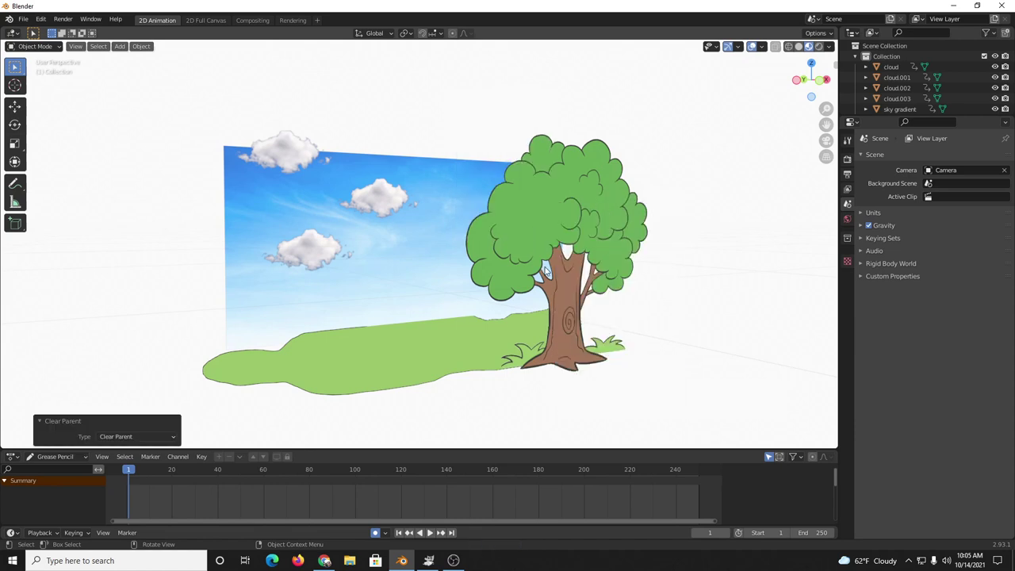
pyautogui.moveTo(545, 270)
pyautogui.mouseDown(button='middle')
pyautogui.moveTo(600, 270)
pyautogui.moveTo(507, 274)
pyautogui.moveTo(530, 277)
pyautogui.mouseUp(button='middle')
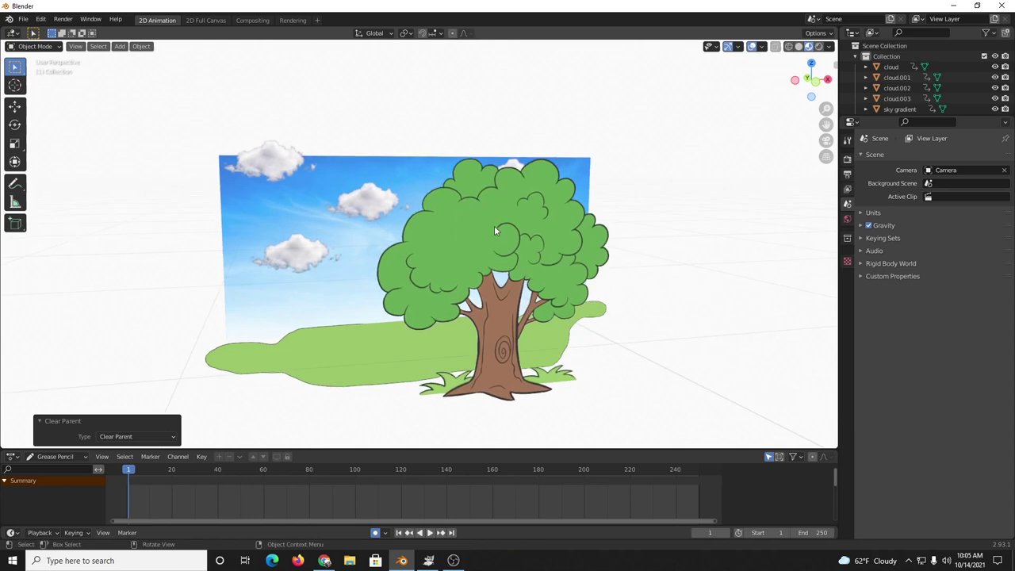
pyautogui.press('KP_0')
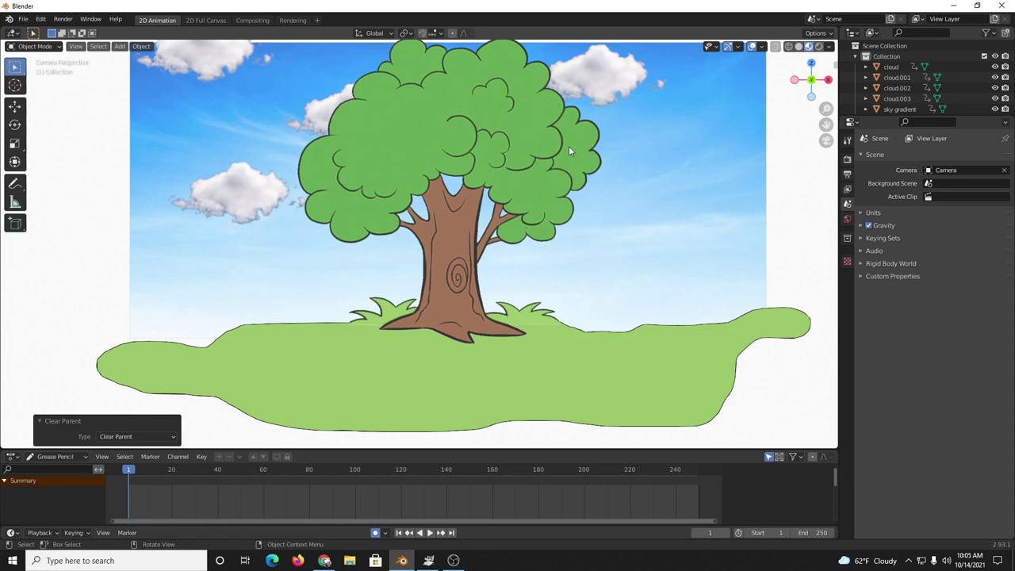
# - Select the tree and switch the viewport to wireframe shading
pyautogui.click(419, 97)
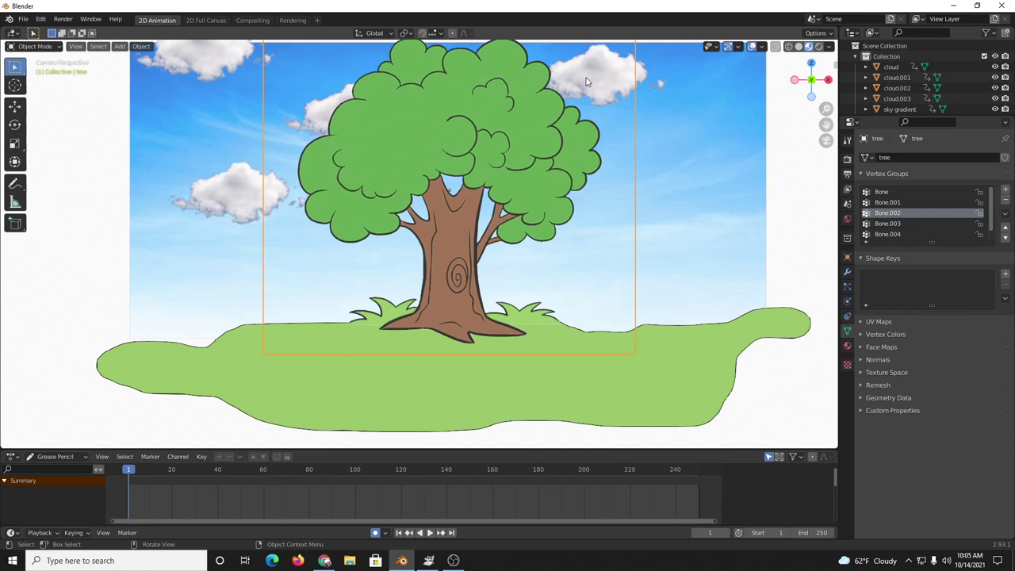
pyautogui.keyDown('shift'); pyautogui.moveTo(589, 79); pyautogui.dragTo(571, 136, button='middle'); pyautogui.keyUp('shift')
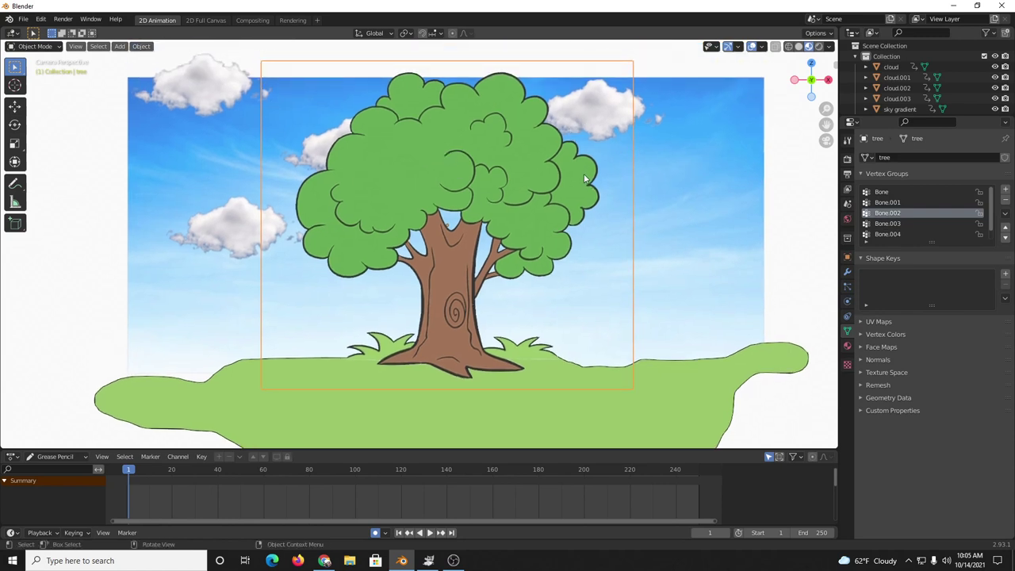
pyautogui.click(788, 46)
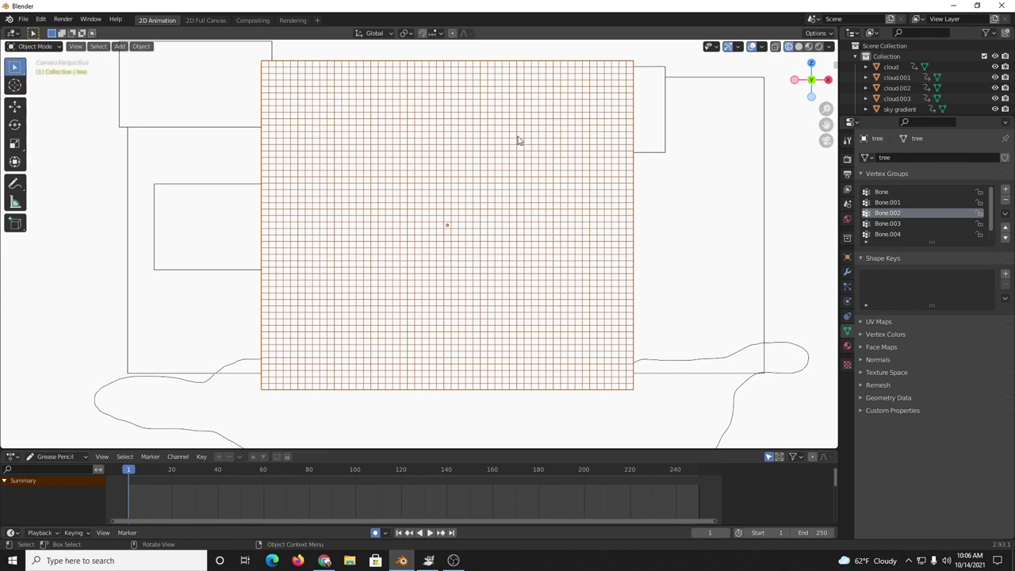
# - In Edit Mode, select all tree vertices, try a Subdivide, then undo it
pyautogui.press('Tab')
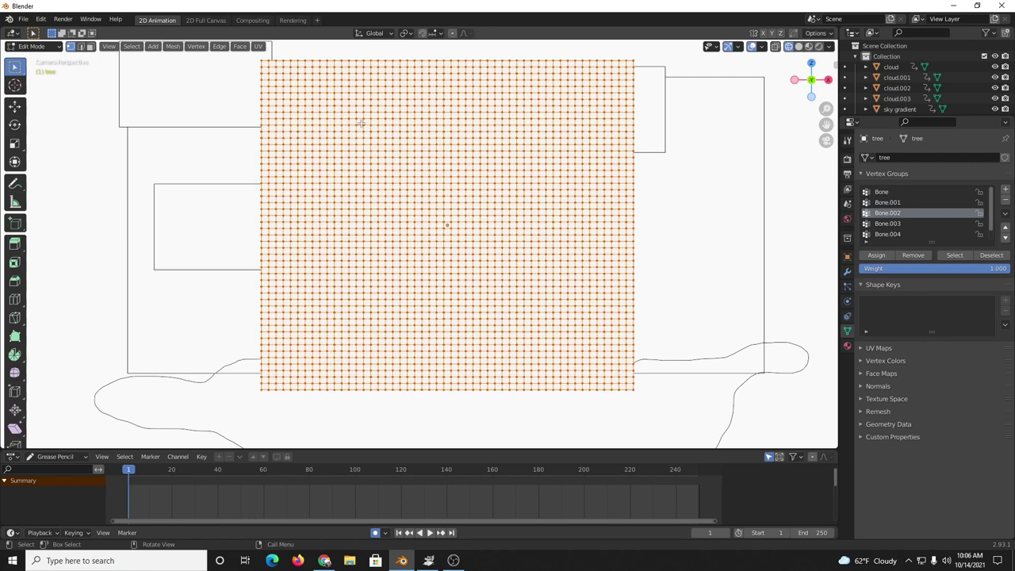
pyautogui.hotkey('alt', 'a')
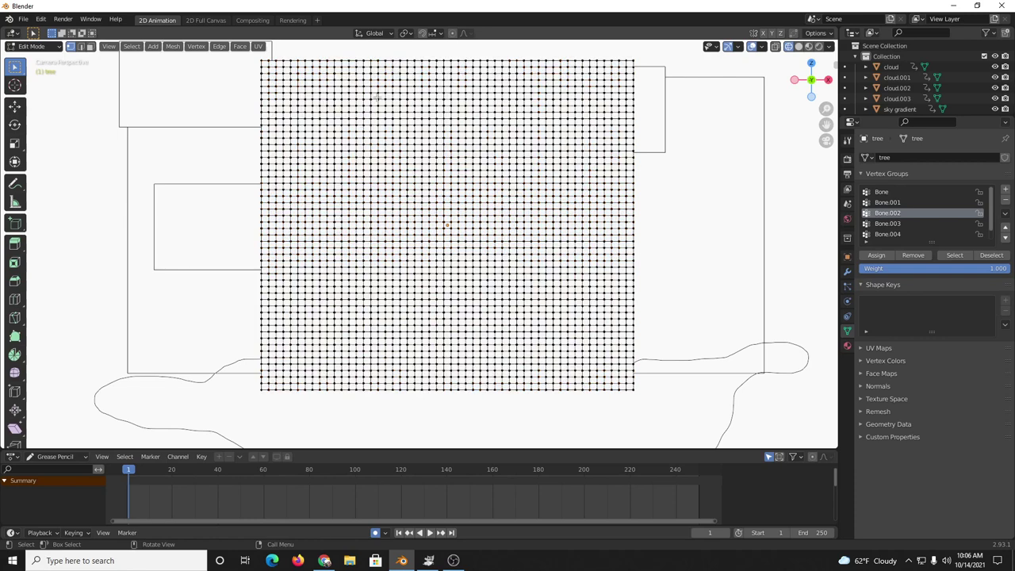
pyautogui.press('a')
pyautogui.rightClick(370, 94)
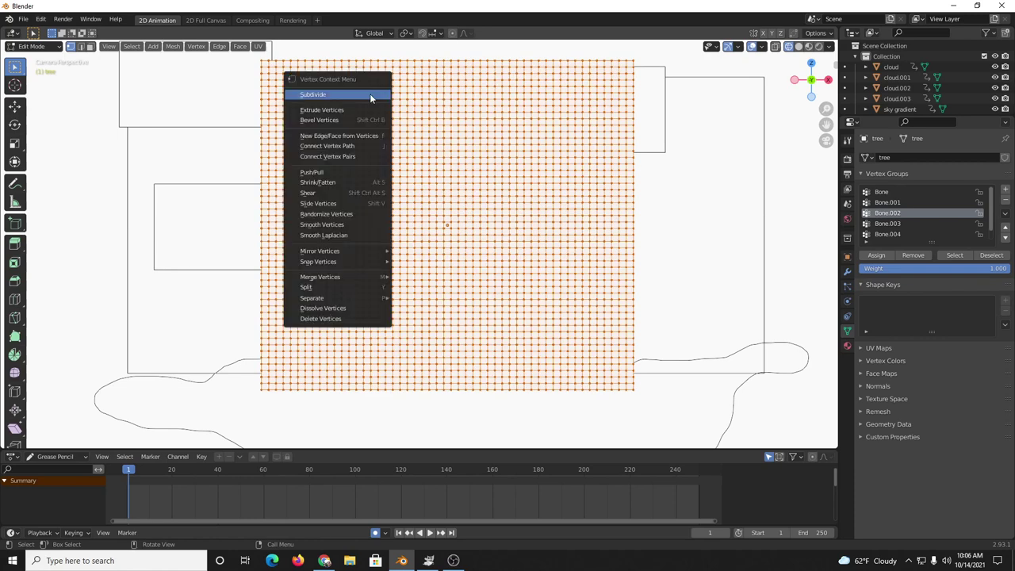
pyautogui.click(369, 95)
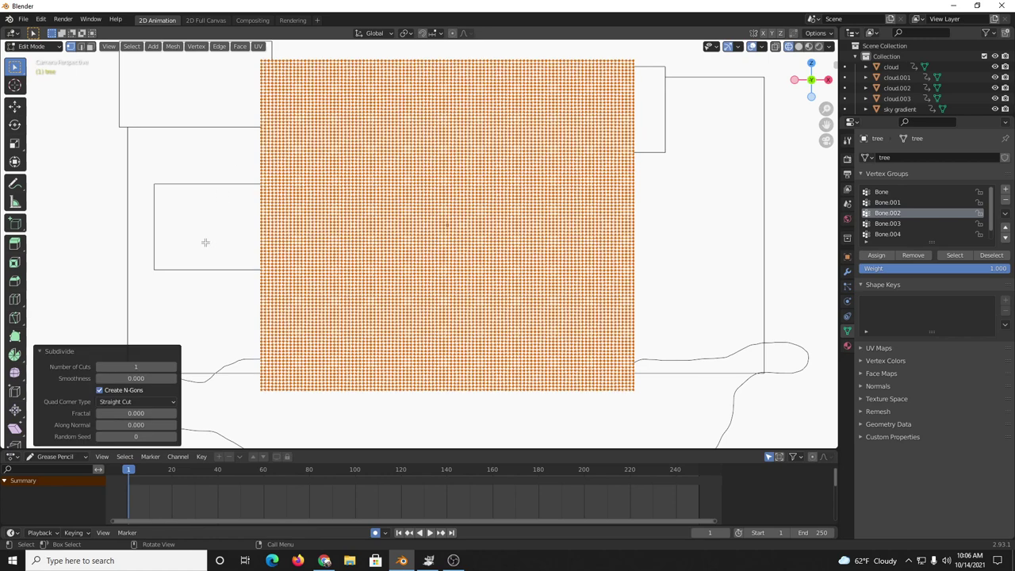
pyautogui.click(161, 367)
pyautogui.press('Escape')
pyautogui.hotkey('ctrl', 'z')
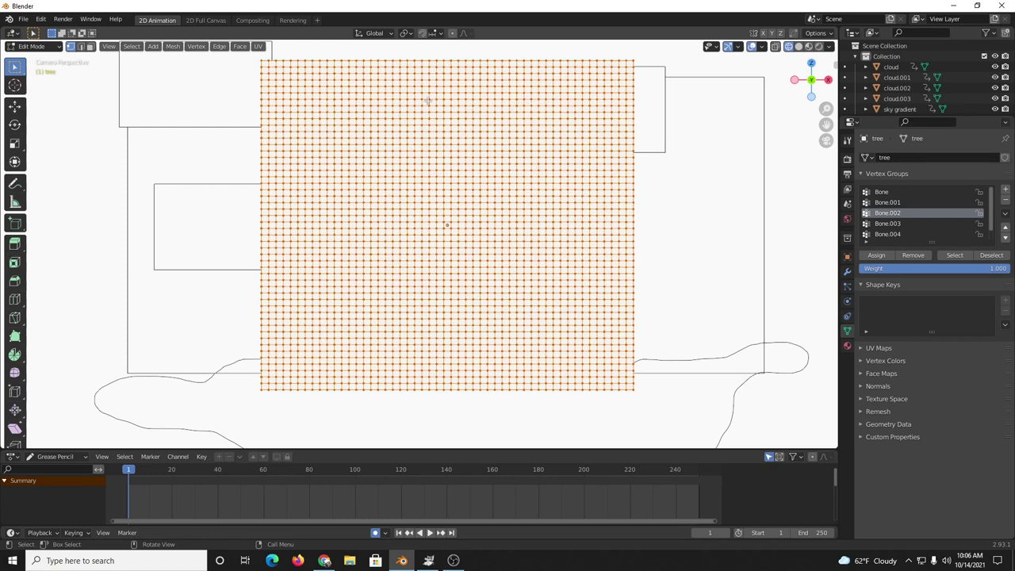
# - Return to Object Mode and switch the viewport to Material Preview shading
pyautogui.press('Tab')
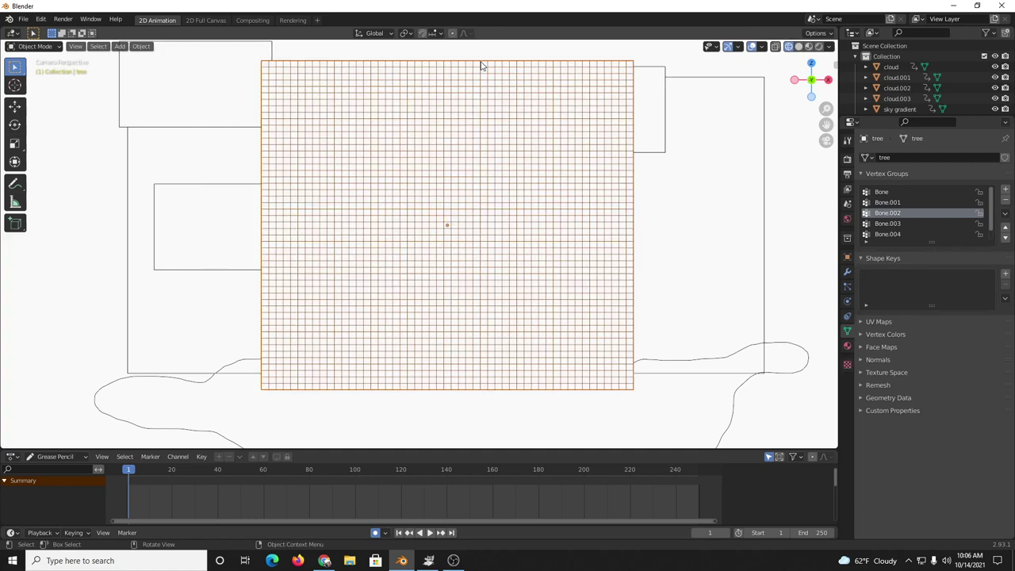
pyautogui.click(809, 46)
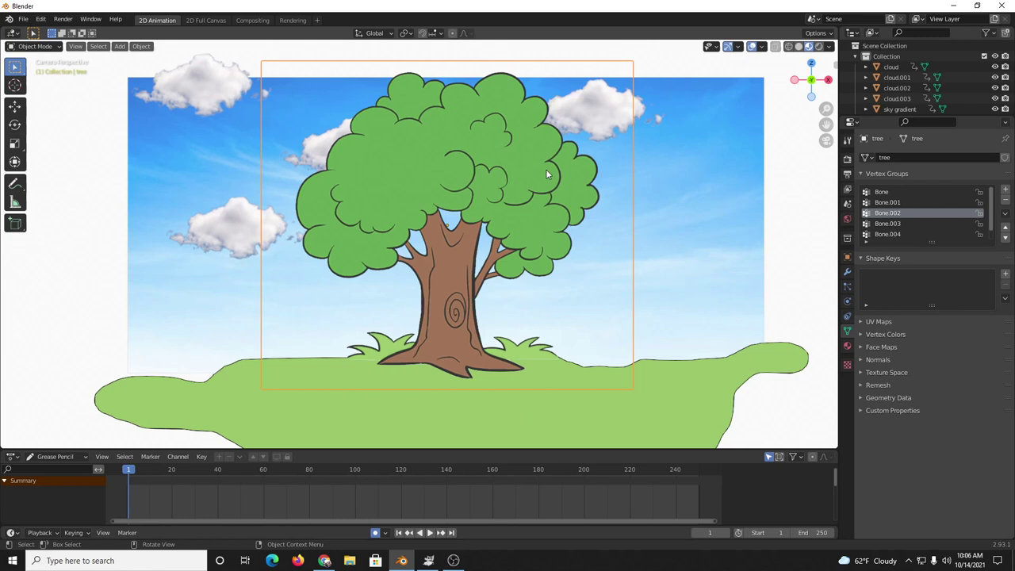
# - Add an armature and scale its bone down to 0.313 in camera view
pyautogui.click(120, 47)
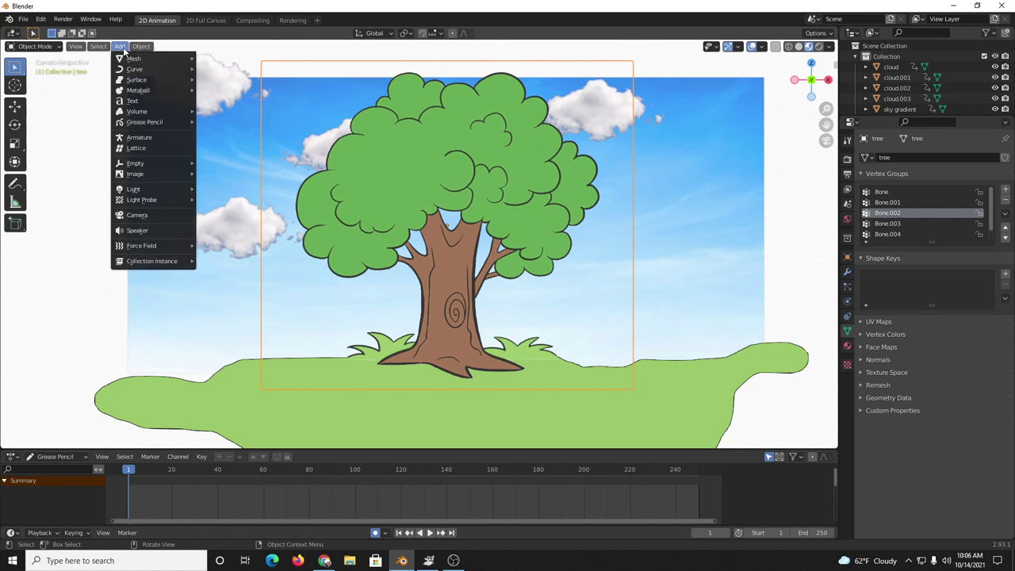
pyautogui.click(138, 138)
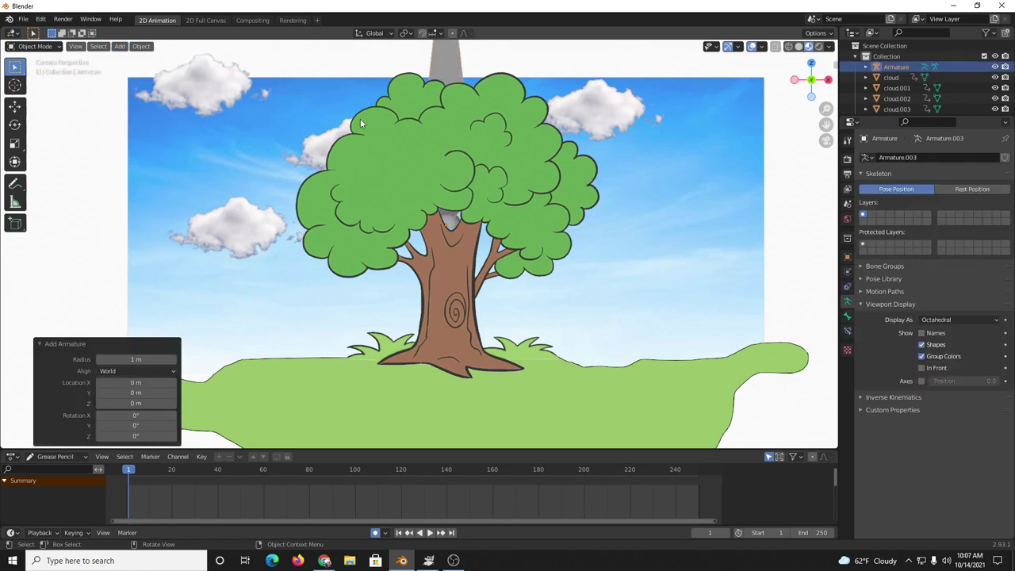
pyautogui.moveTo(409, 100); pyautogui.dragTo(409, 237, button='middle')
pyautogui.scroll(5, 409, 238)
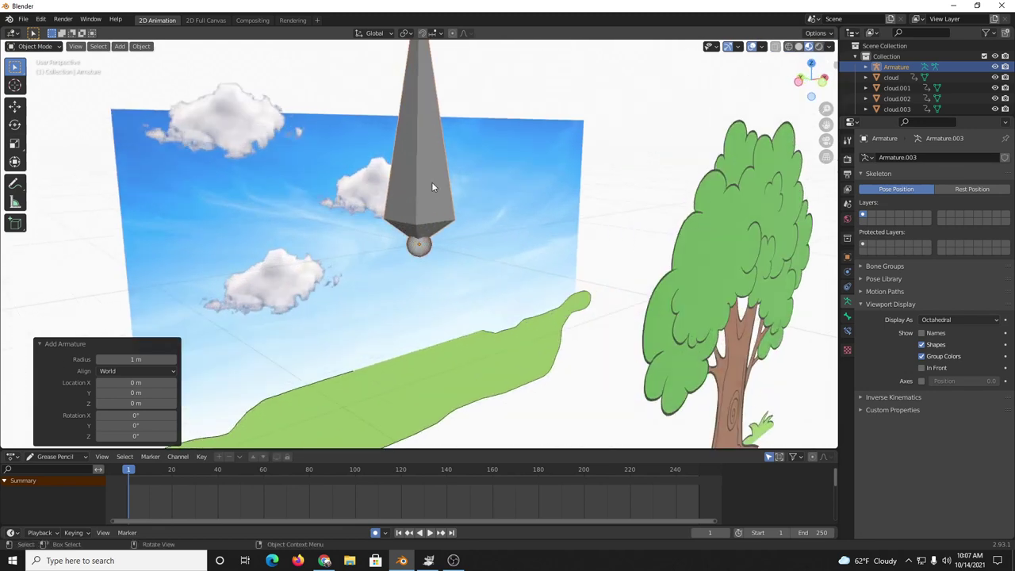
pyautogui.press('KP_0')
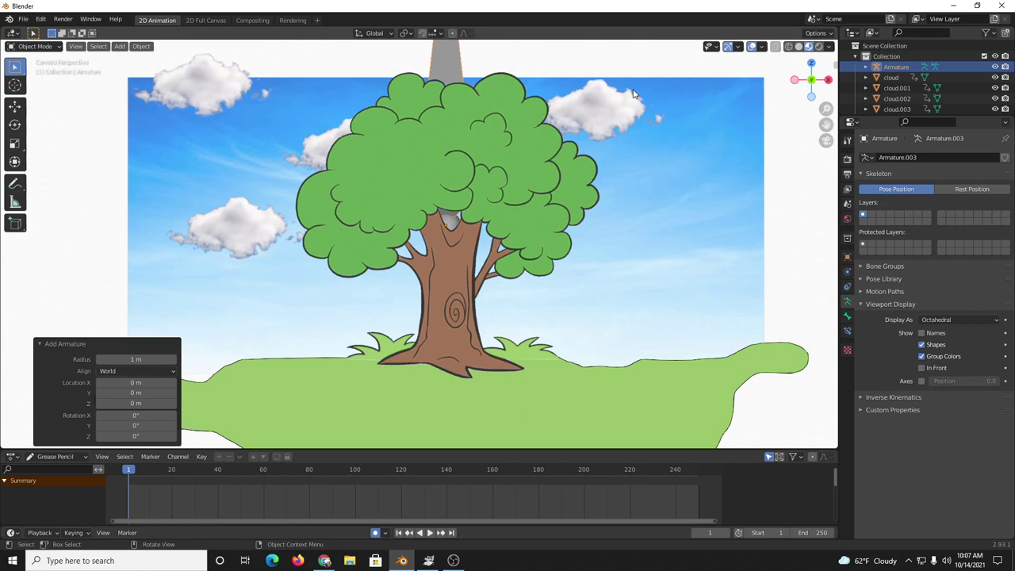
pyautogui.press('s')
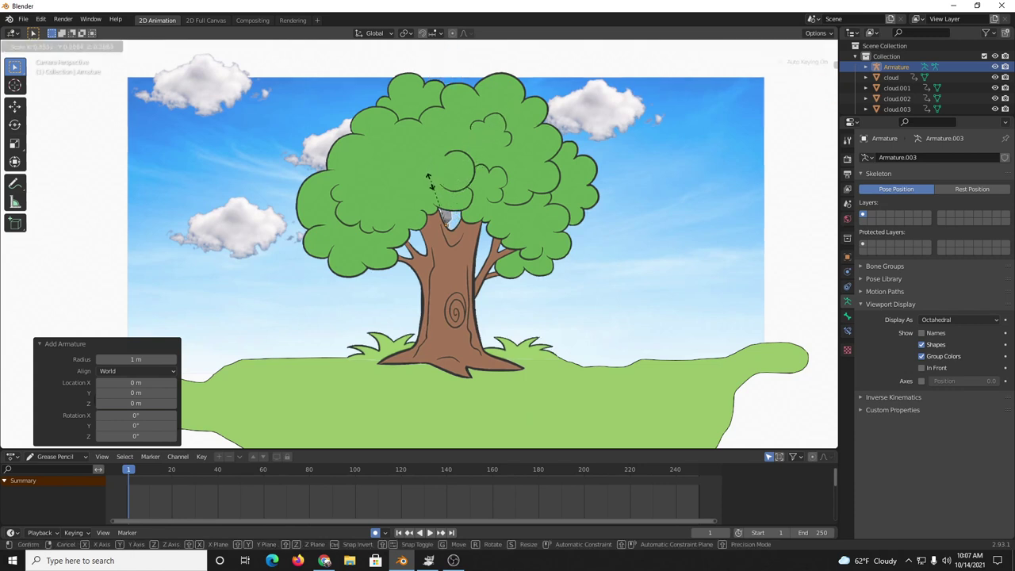
pyautogui.click(449, 211)
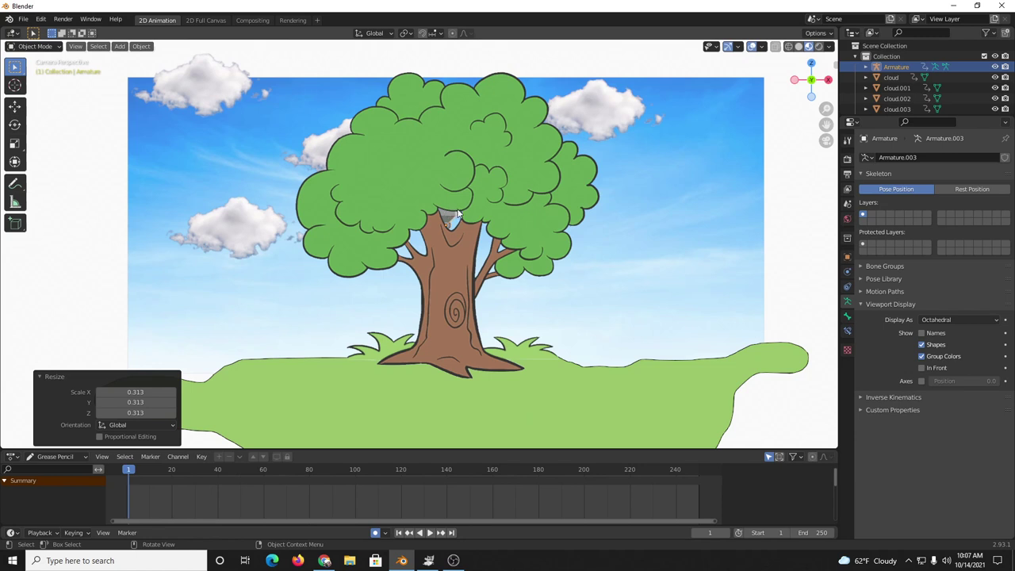
# - In the armature's Viewport Display settings, enable In Front and Names
pyautogui.click(860, 305)
pyautogui.click(860, 304)
pyautogui.click(860, 304)
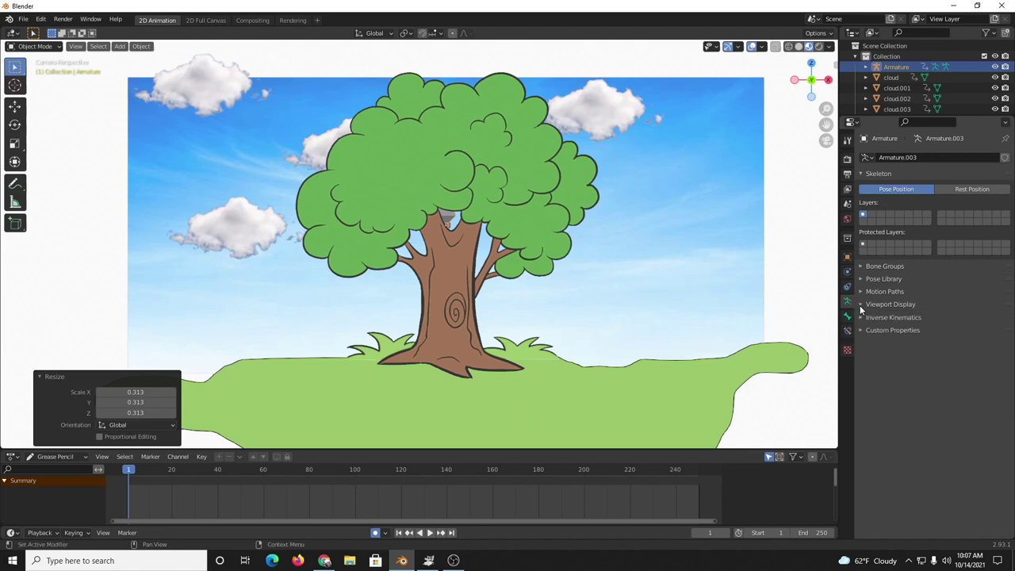
pyautogui.click(861, 305)
pyautogui.click(860, 304)
pyautogui.click(860, 305)
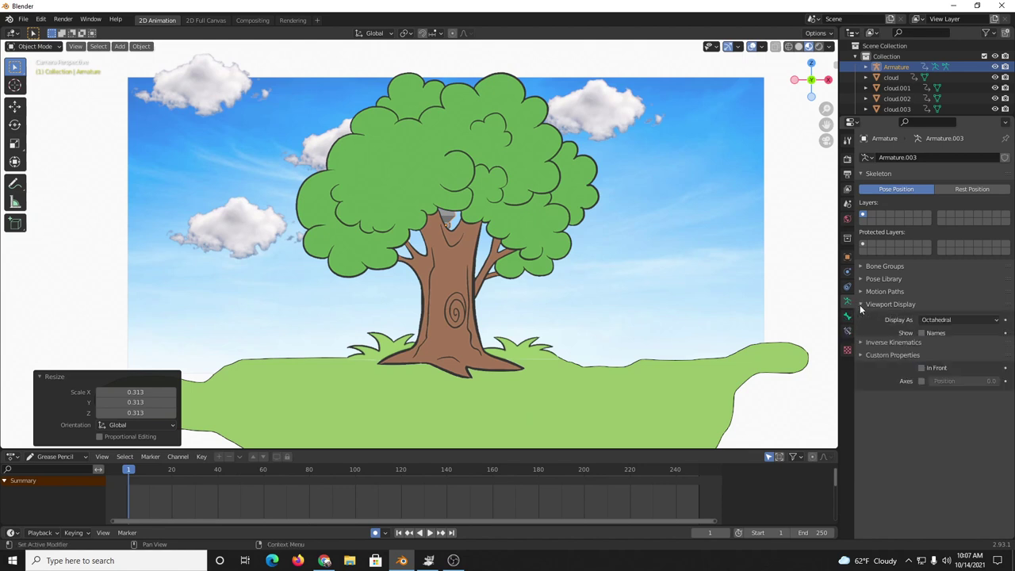
pyautogui.click(922, 369)
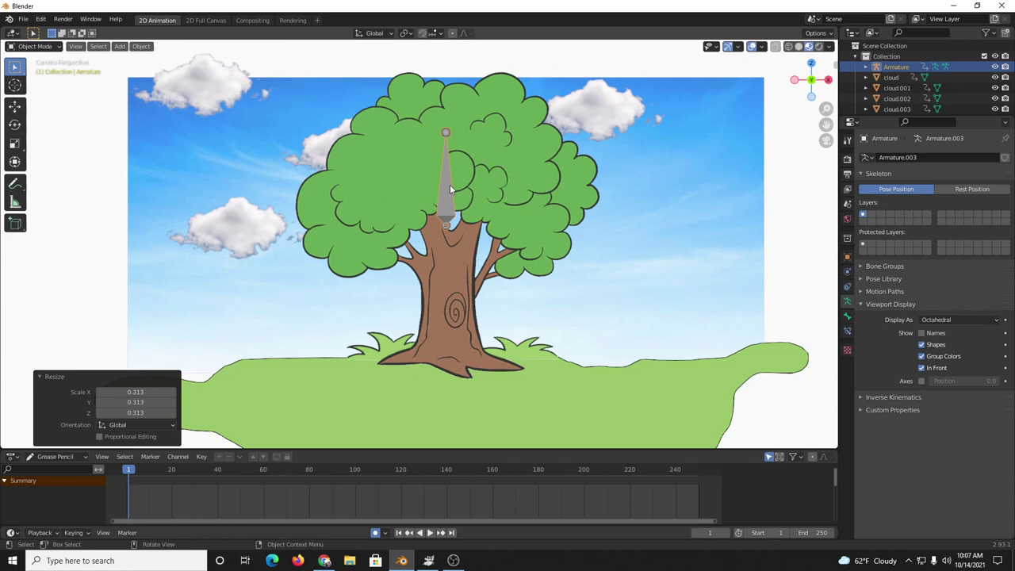
pyautogui.click(922, 334)
# - In Edit Mode, duplicate the central bone twice, placing copies over the right and left sides
pyautogui.press('Tab')
pyautogui.click(448, 188)
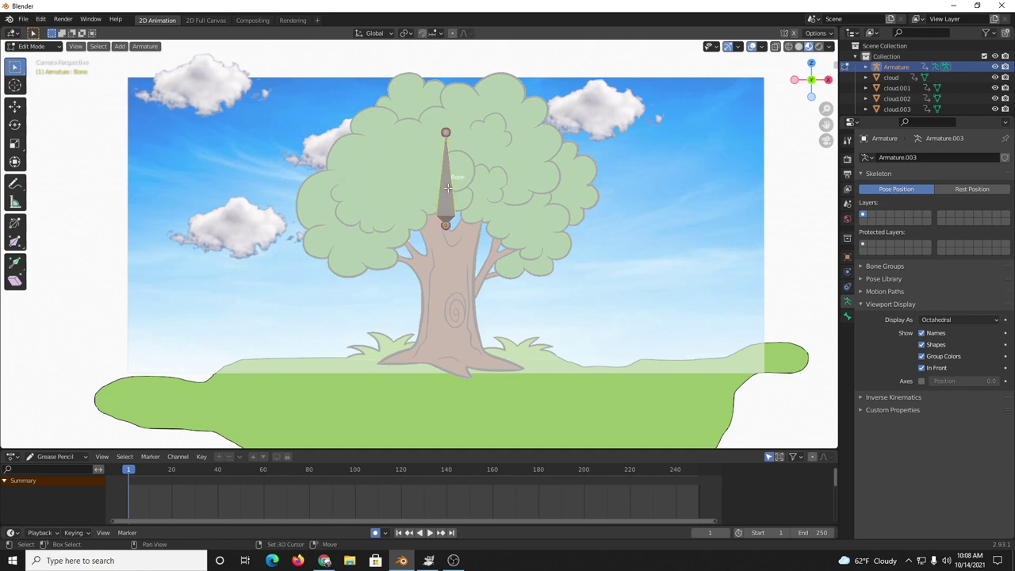
pyautogui.hotkey('shift', 'd')
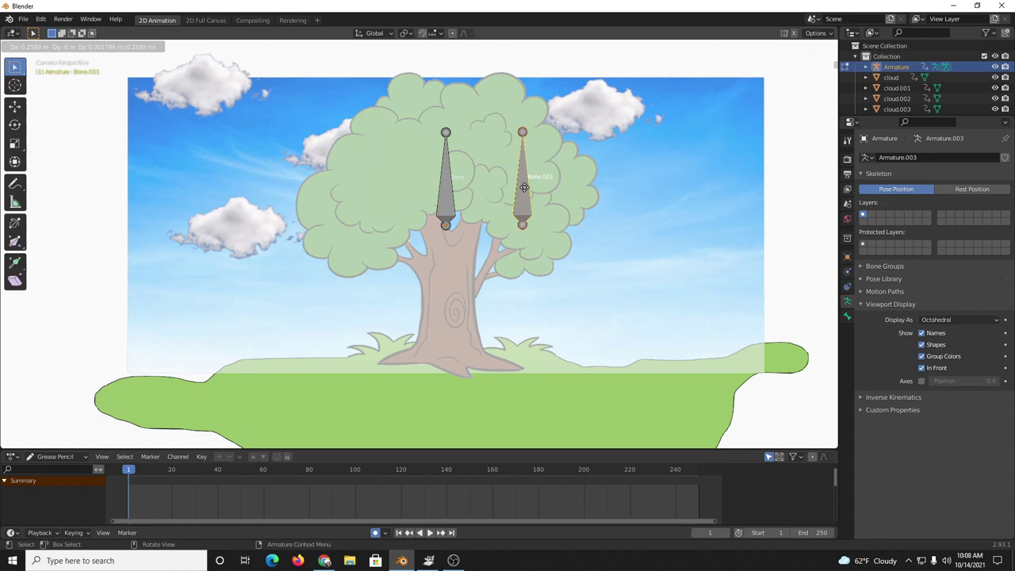
pyautogui.click(523, 187)
pyautogui.hotkey('shift', 'd')
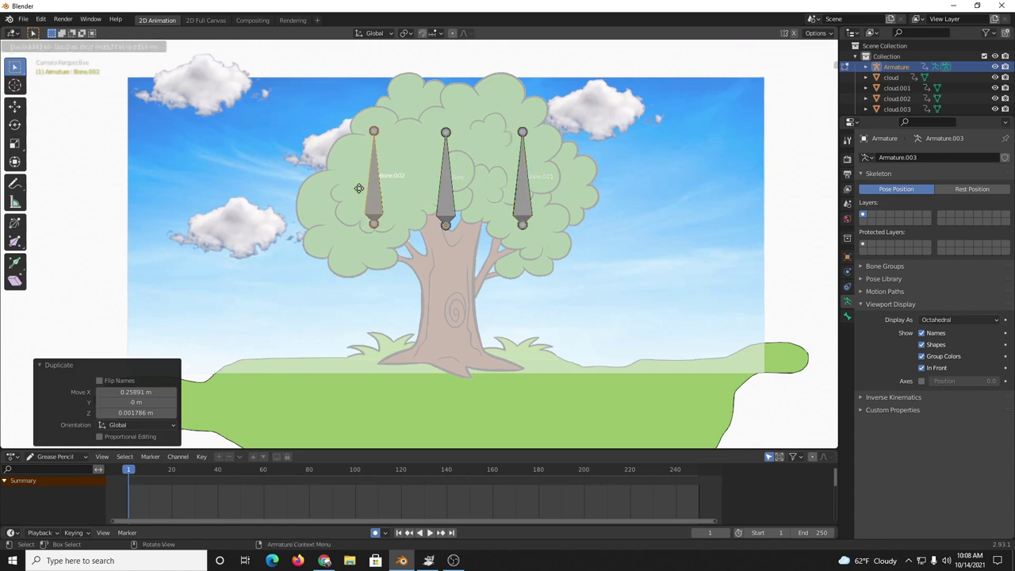
pyautogui.click(370, 183)
# - Rotate and shrink the left and right bones so they angle out over the branches
pyautogui.press('r')
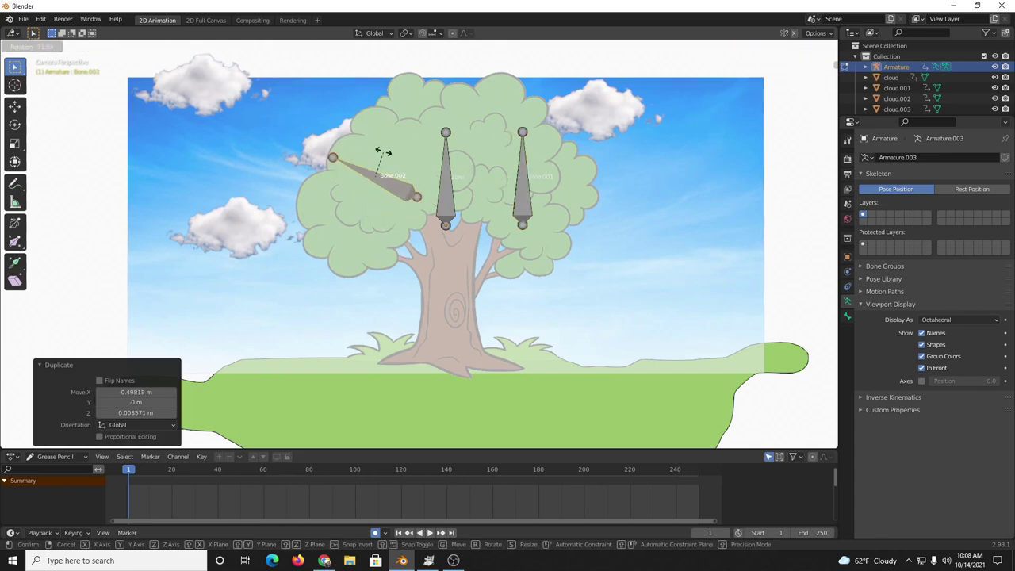
pyautogui.click(390, 153)
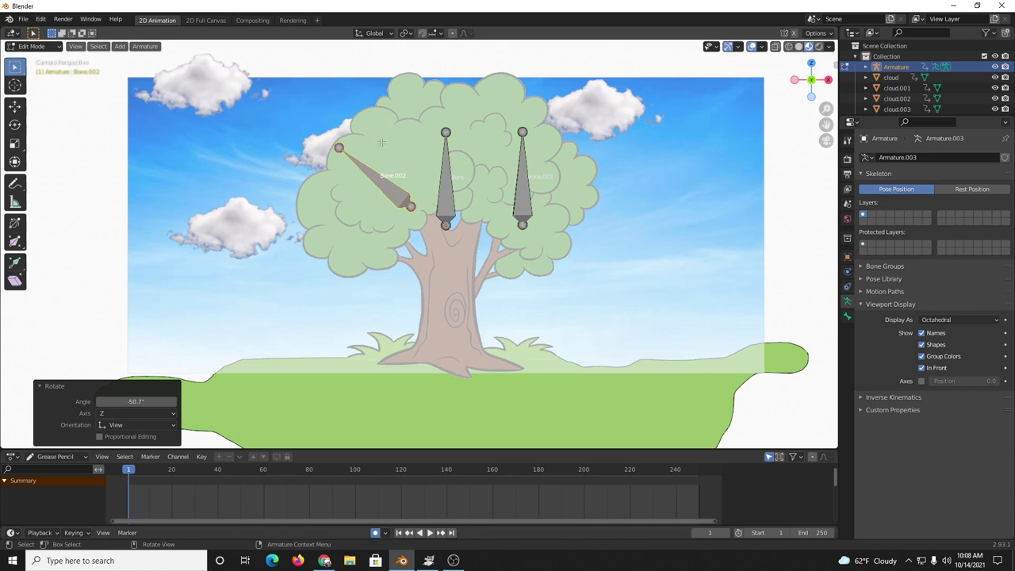
pyautogui.press('s')
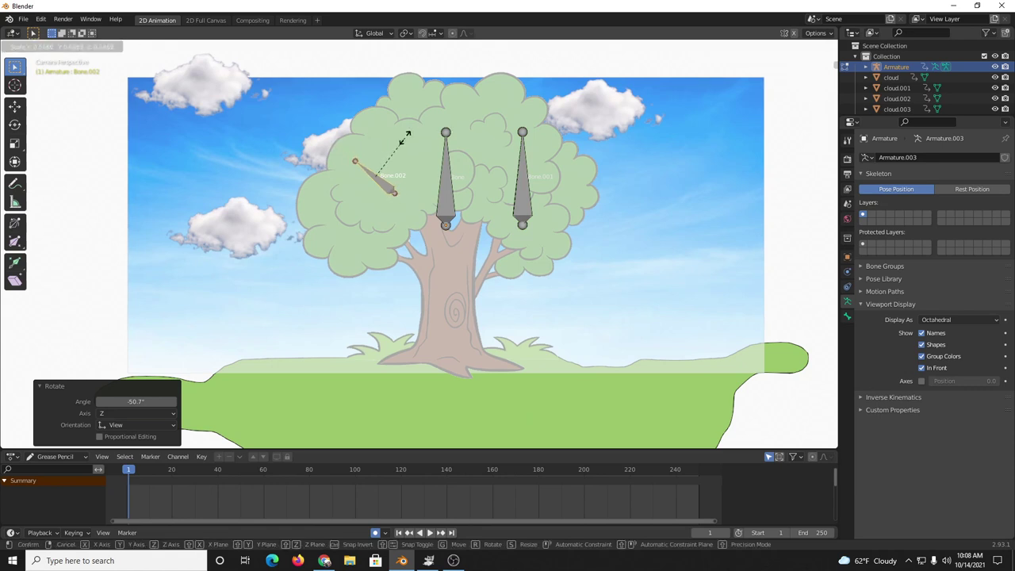
pyautogui.click(482, 154)
pyautogui.click(519, 187)
pyautogui.press('r')
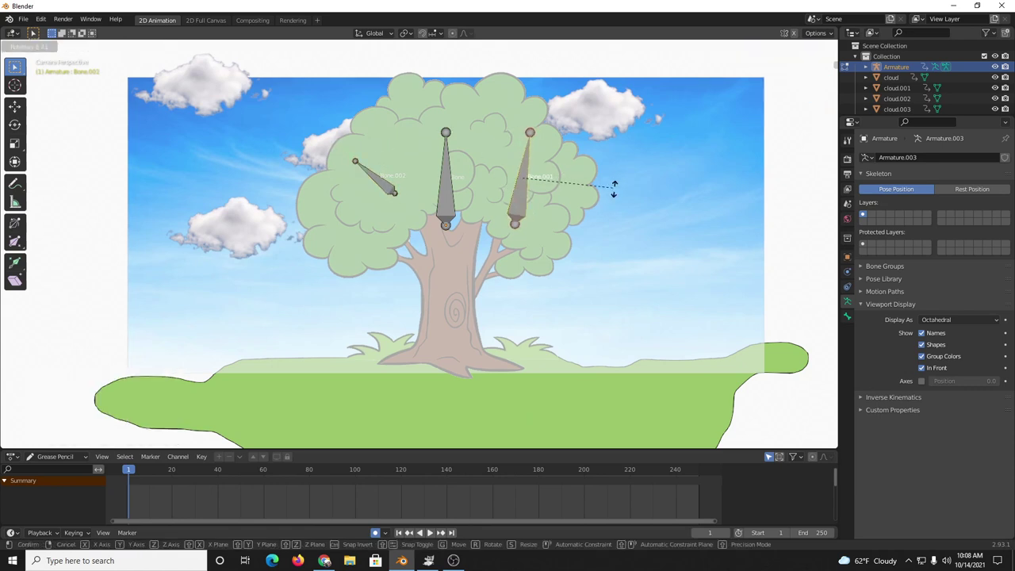
pyautogui.click(602, 271)
pyautogui.press('s')
pyautogui.click(574, 237)
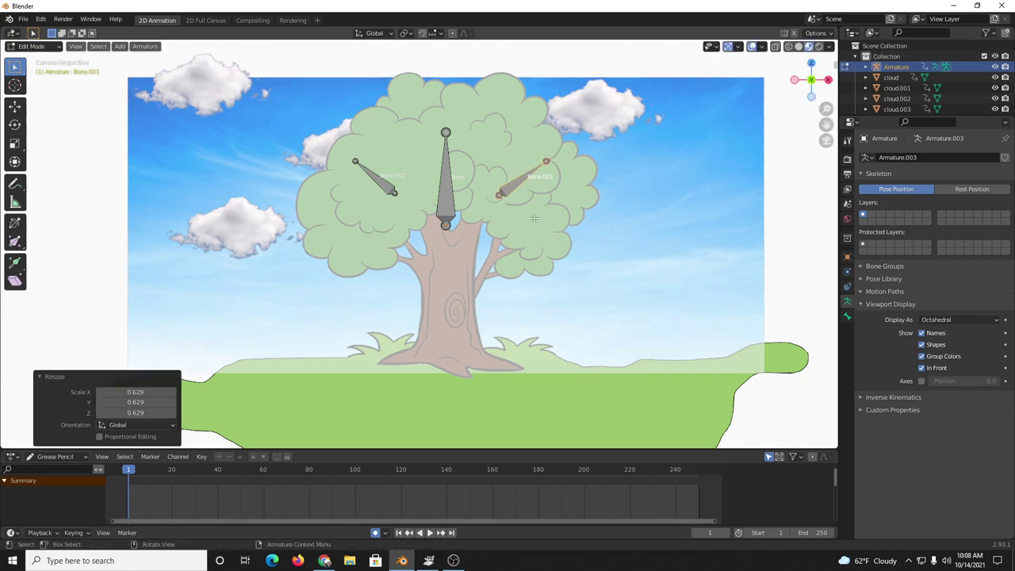
# - Shorten the central bone, move it higher, and return to Object Mode
pyautogui.click(446, 207)
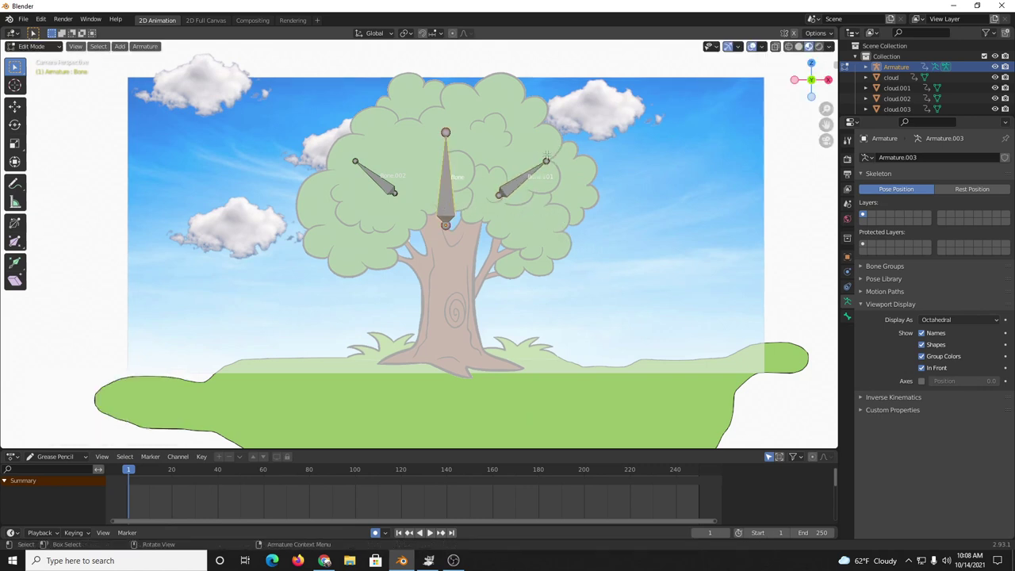
pyautogui.press('s')
pyautogui.click(497, 150)
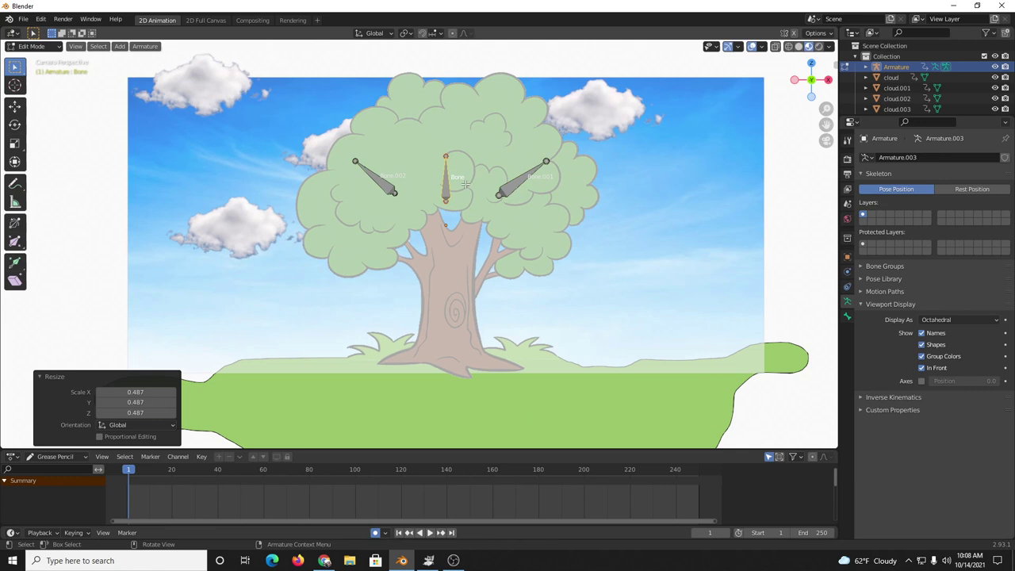
pyautogui.press('g')
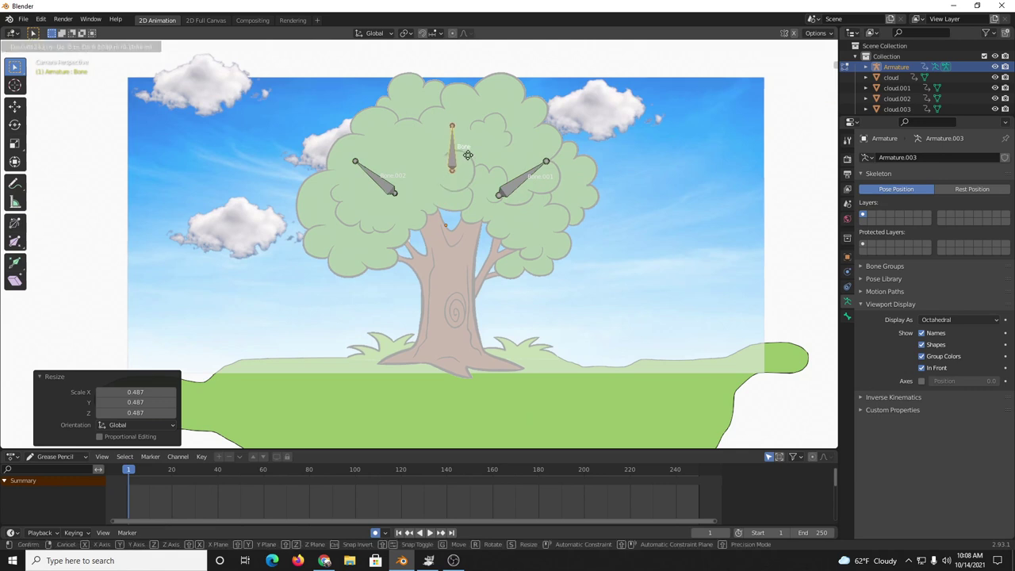
pyautogui.click(468, 156)
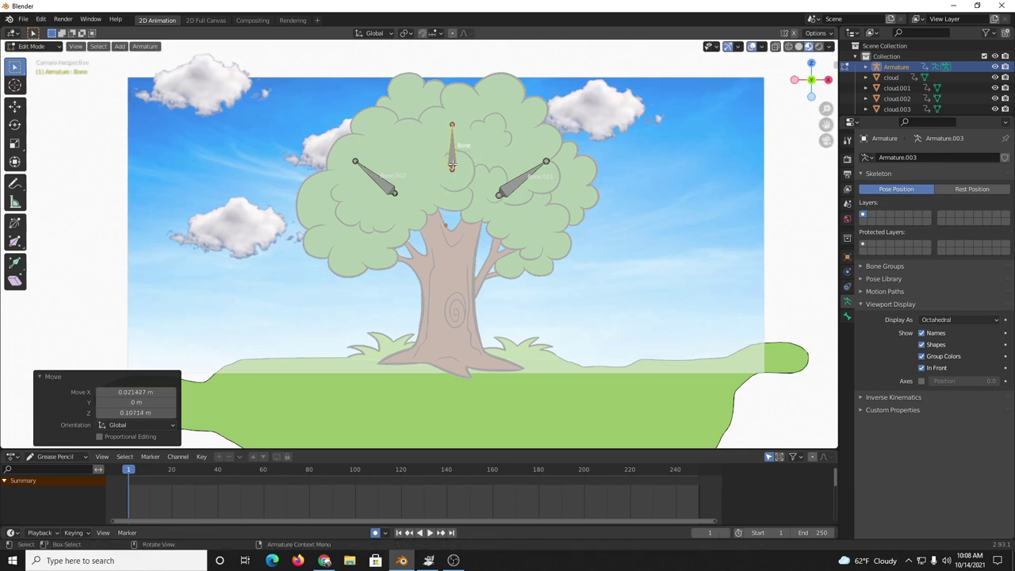
pyautogui.press('Tab')
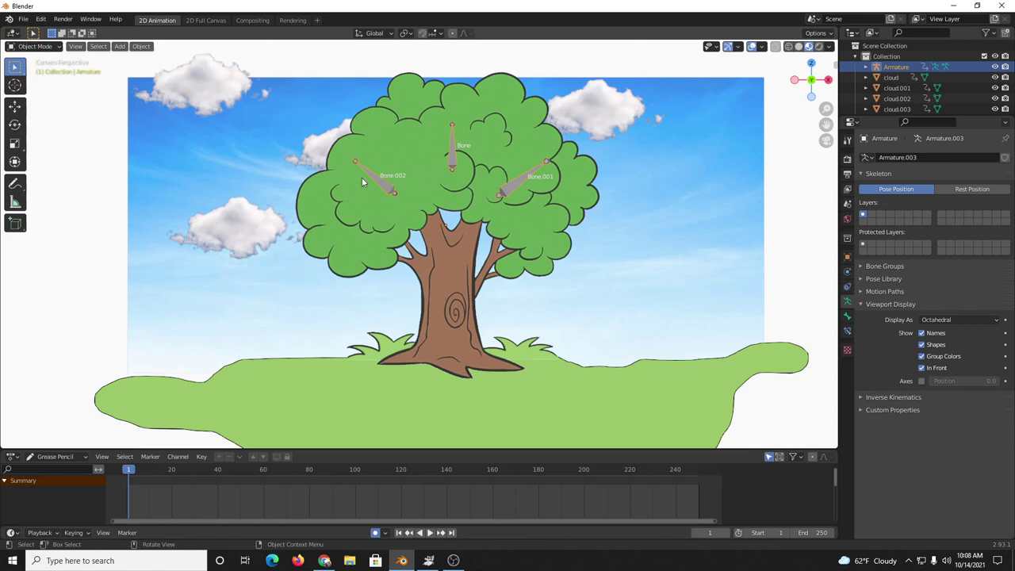
pyautogui.click(46, 46)
pyautogui.hotkey('ctrl', 'Tab')
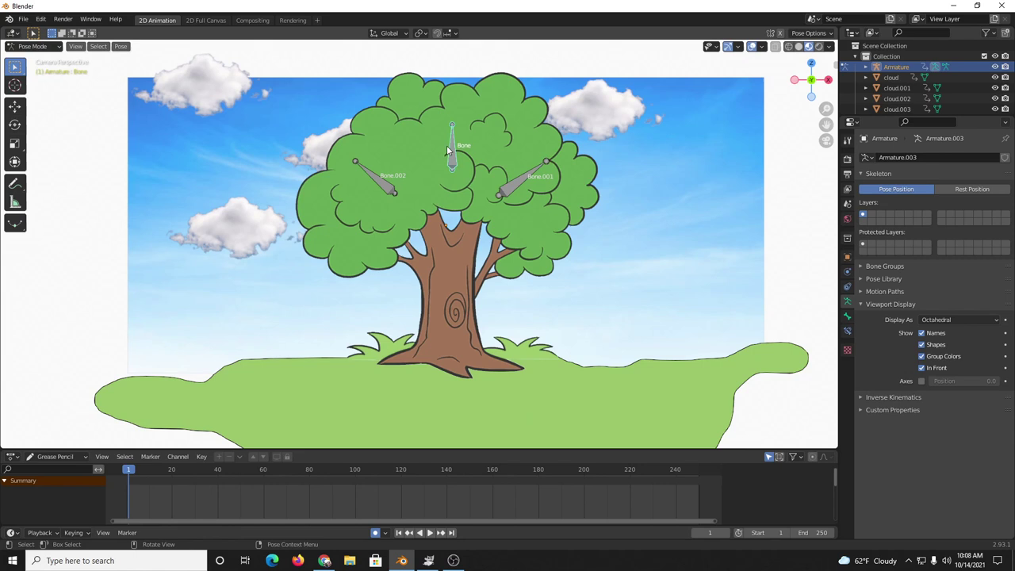
pyautogui.click(442, 135)
pyautogui.press('r')
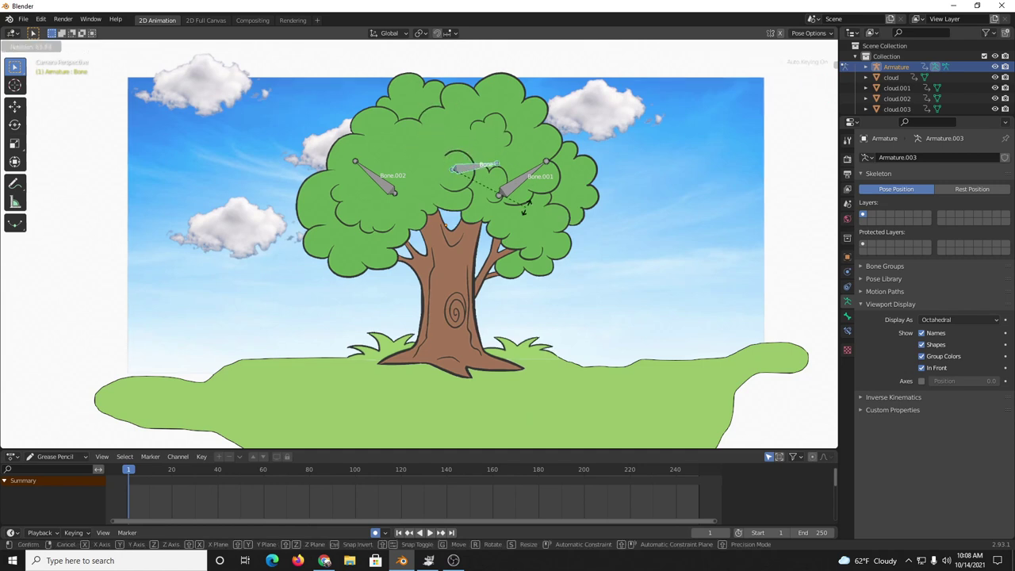
pyautogui.click(474, 150)
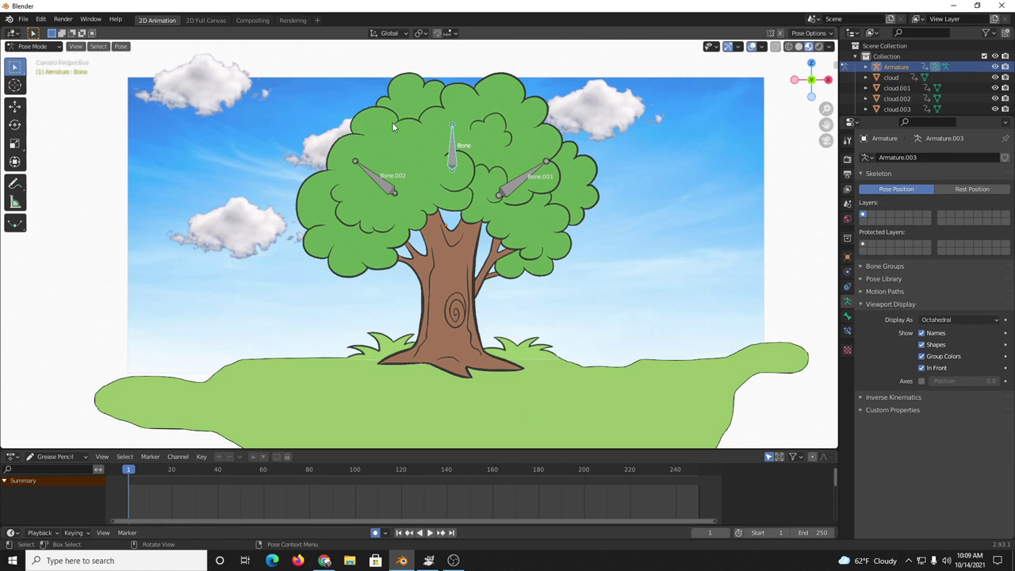
pyautogui.click(33, 46)
pyautogui.click(31, 53)
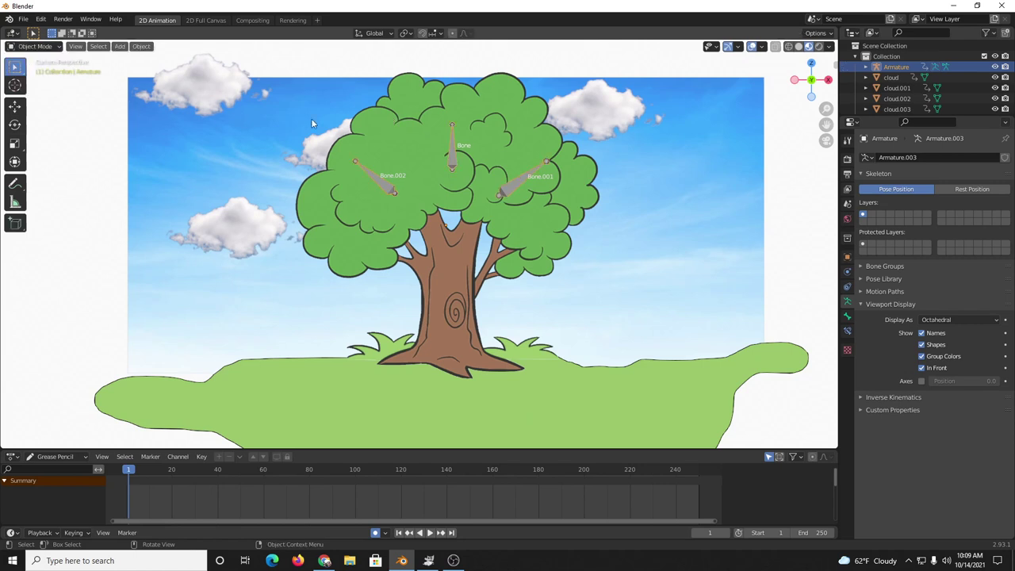
# - Parent the tree to the three-bone armature With Envelope Weights, then reselect the armature
pyautogui.click(391, 124)
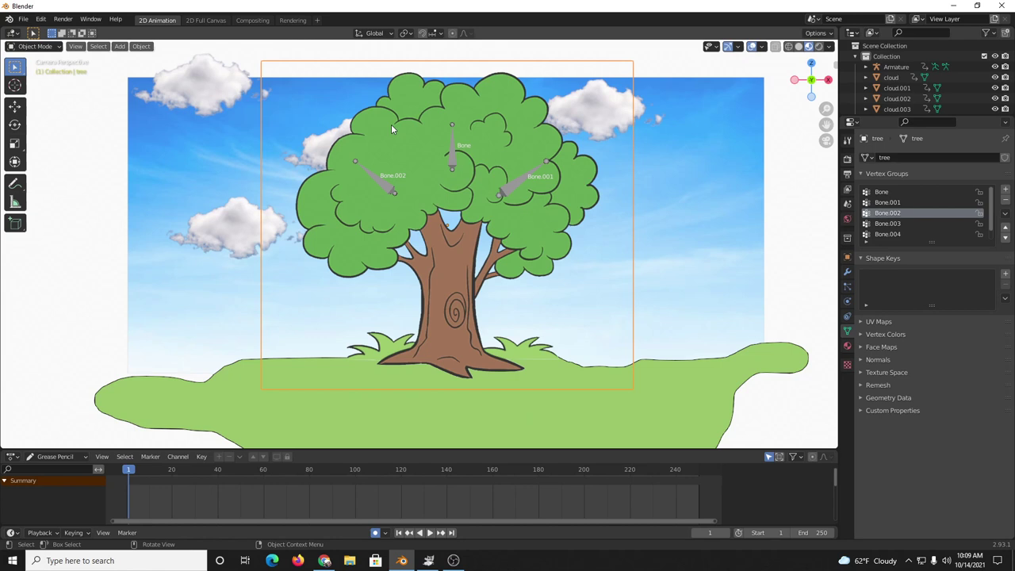
pyautogui.click(450, 158)
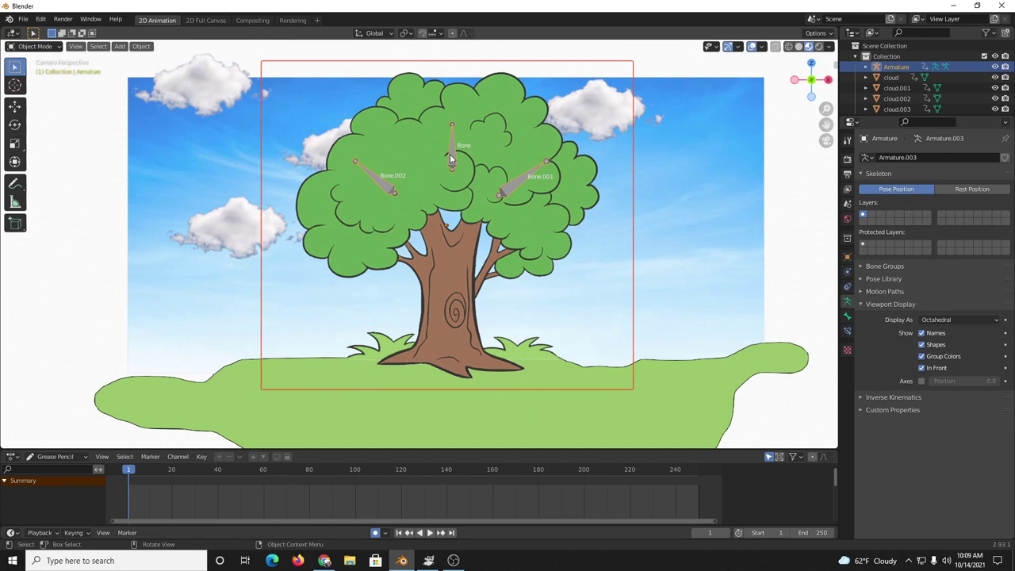
pyautogui.rightClick(450, 156)
pyautogui.moveTo(450, 155)
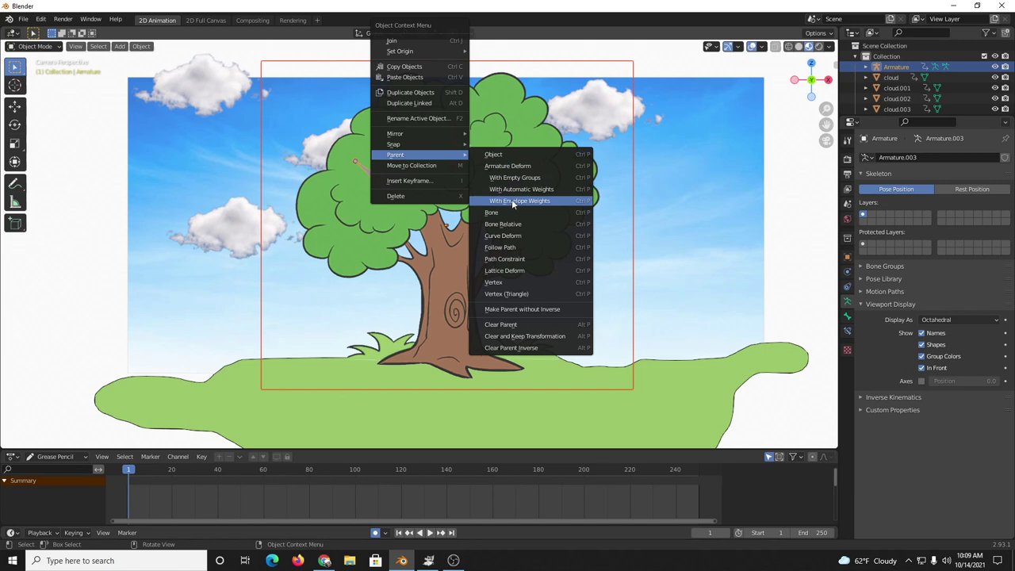
pyautogui.click(550, 204)
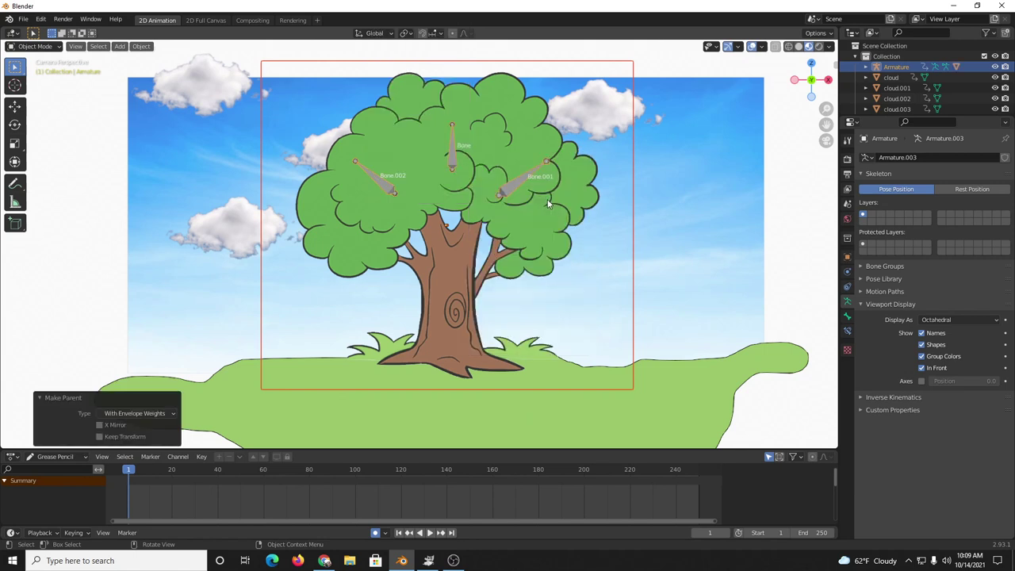
pyautogui.click(453, 156)
pyautogui.click(453, 158)
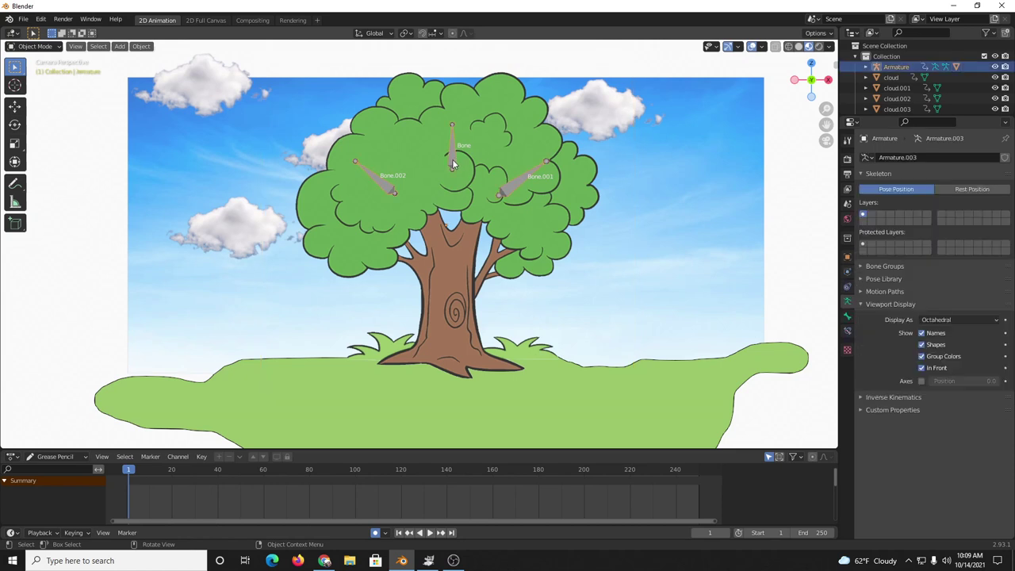
# - Switch the armature to Pose Mode, test-move the central bone, cancel, and select it
pyautogui.click(33, 46)
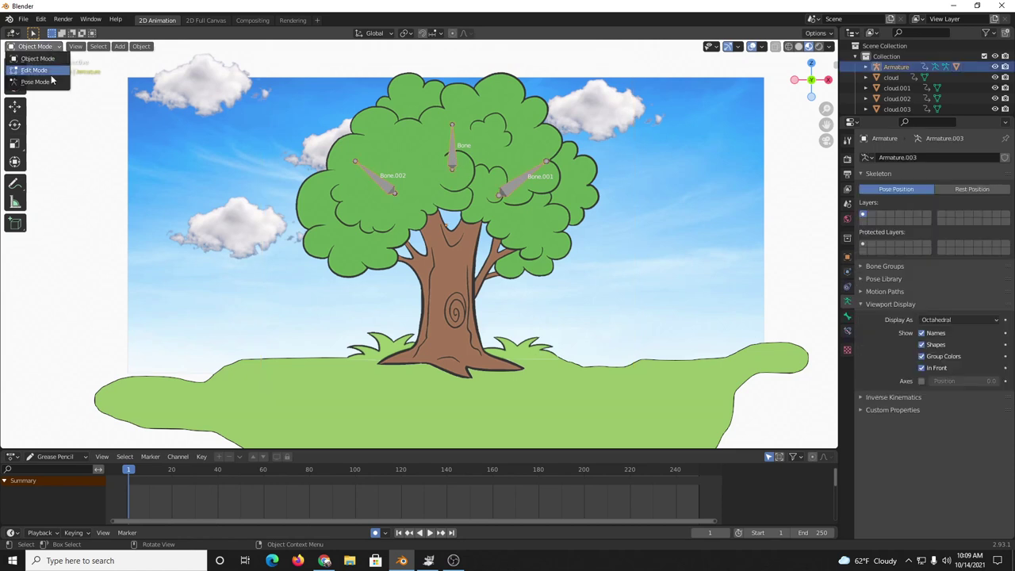
pyautogui.click(64, 83)
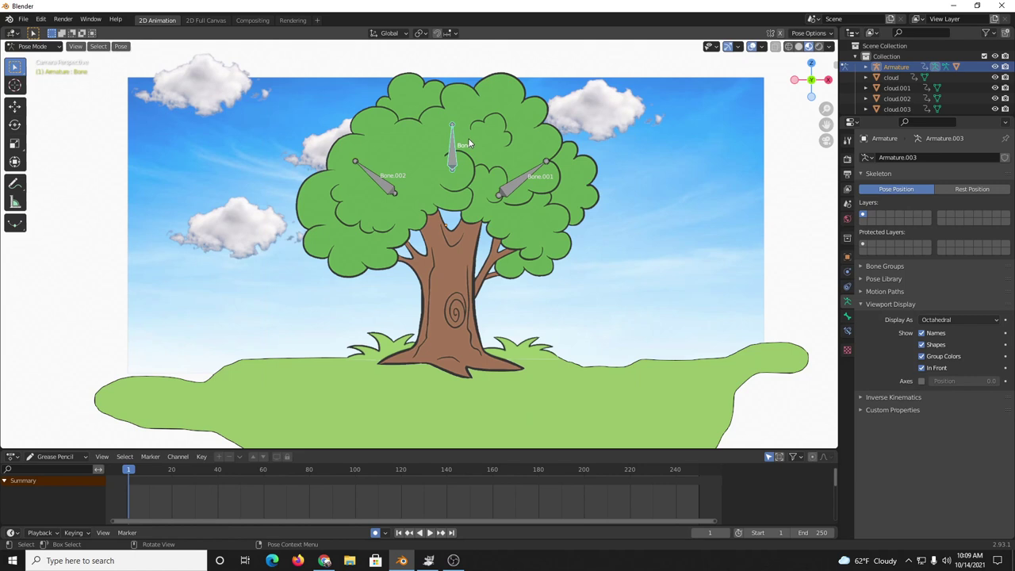
pyautogui.press('g')
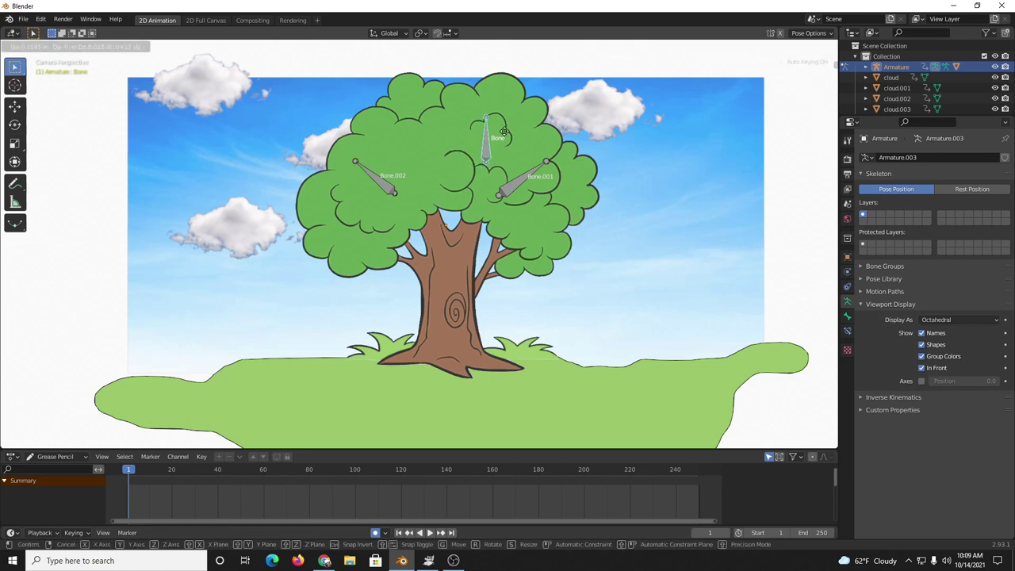
pyautogui.rightClick(458, 123)
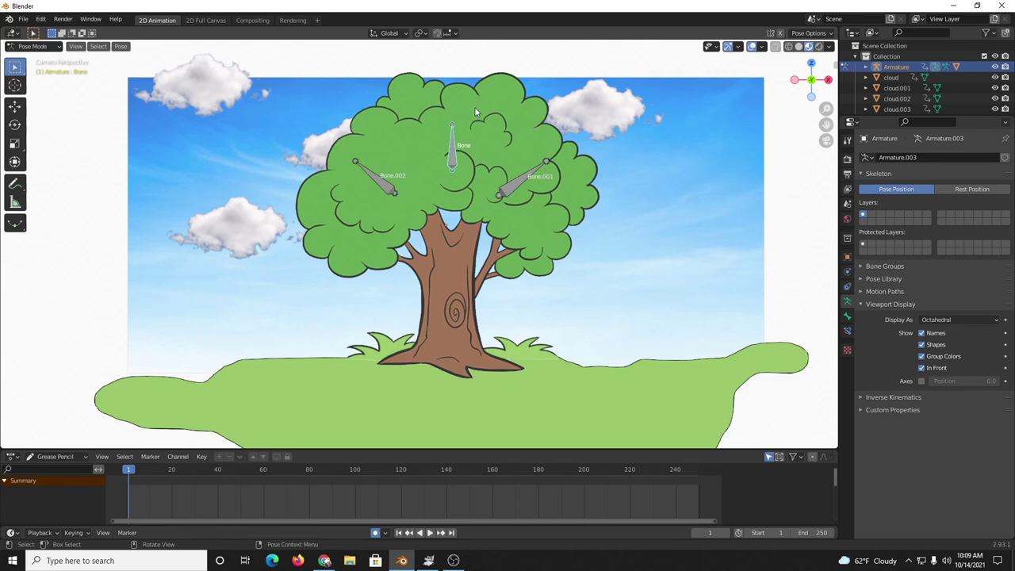
pyautogui.click(452, 159)
# - Select the tree and switch it to Weight Paint mode
pyautogui.click(395, 123)
pyautogui.click(486, 111)
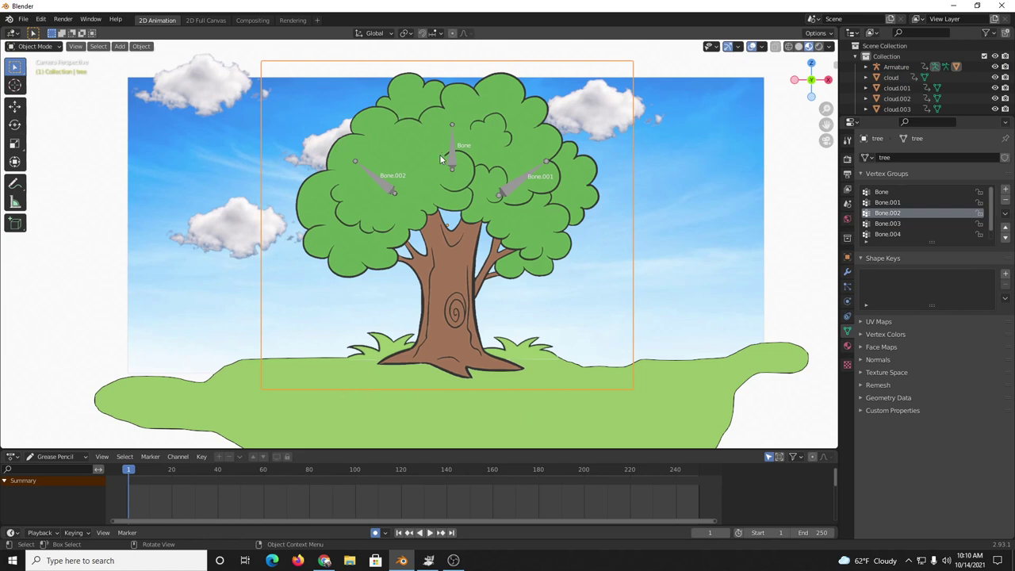
pyautogui.hotkey('ctrl', 'Tab')
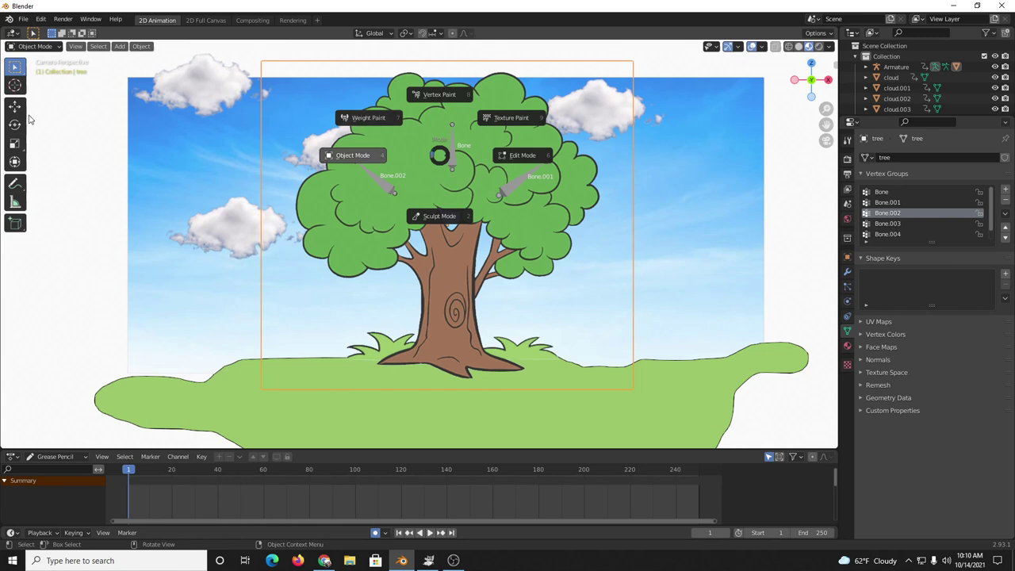
pyautogui.click(39, 49)
pyautogui.click(40, 49)
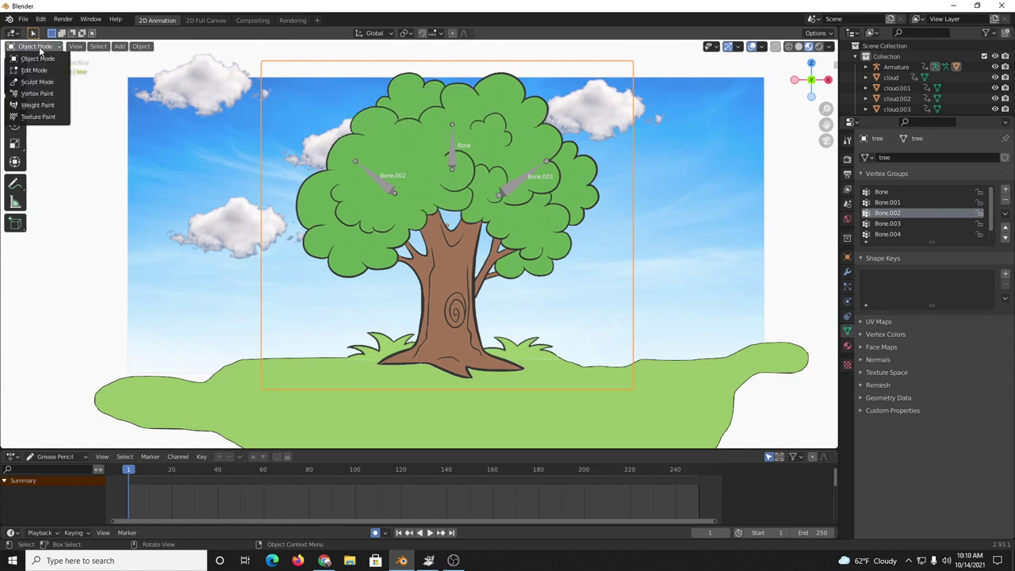
pyautogui.click(38, 105)
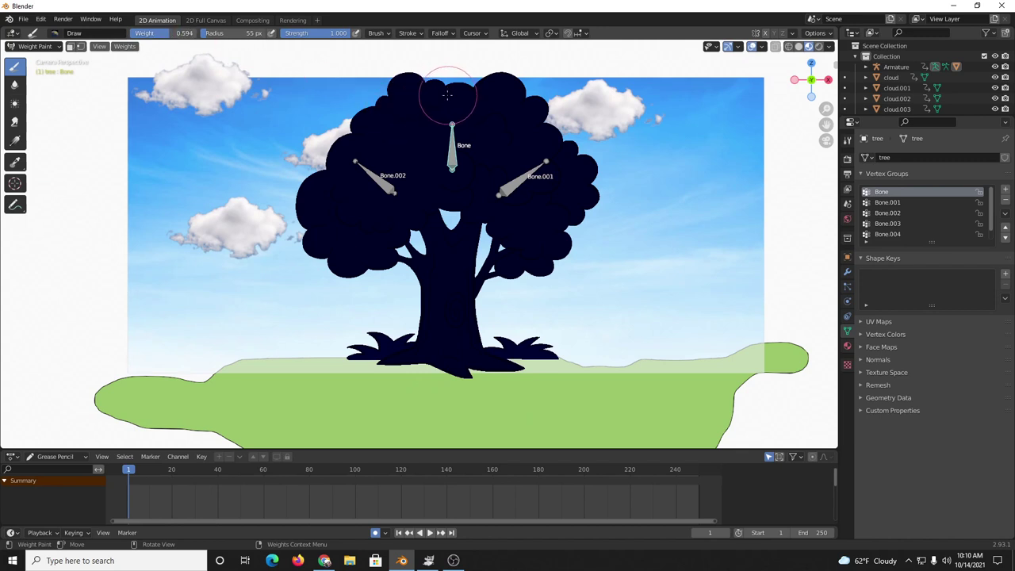
# - Paint the Bone group over the upper crown, using weights 0.203 and 1.000
pyautogui.moveTo(447, 97)
pyautogui.mouseDown()
pyautogui.moveTo(465, 64)
pyautogui.moveTo(431, 87)
pyautogui.moveTo(404, 80)
pyautogui.moveTo(363, 118)
pyautogui.moveTo(370, 113)
pyautogui.mouseUp()
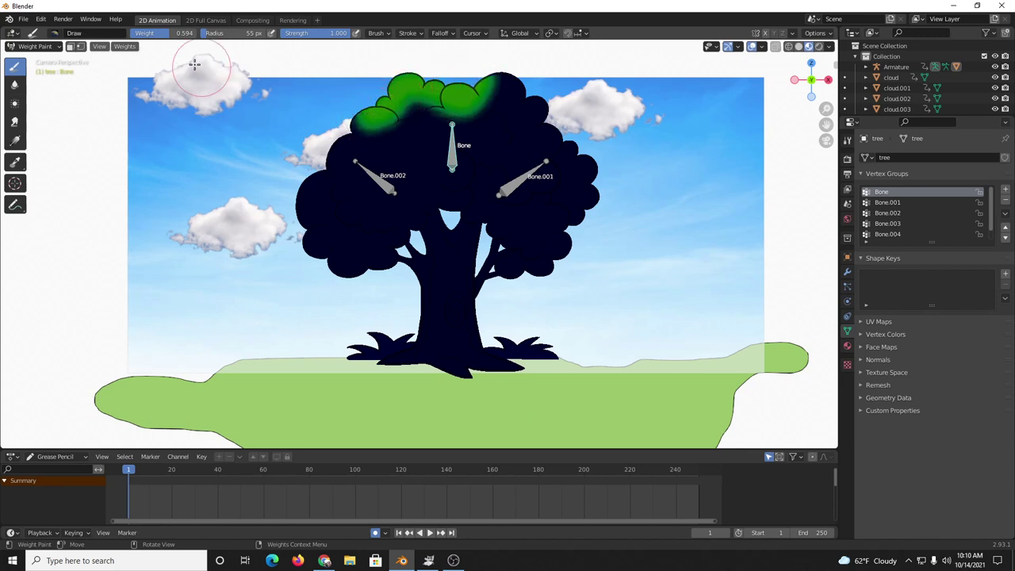
pyautogui.moveTo(169, 33); pyautogui.dragTo(145, 38)
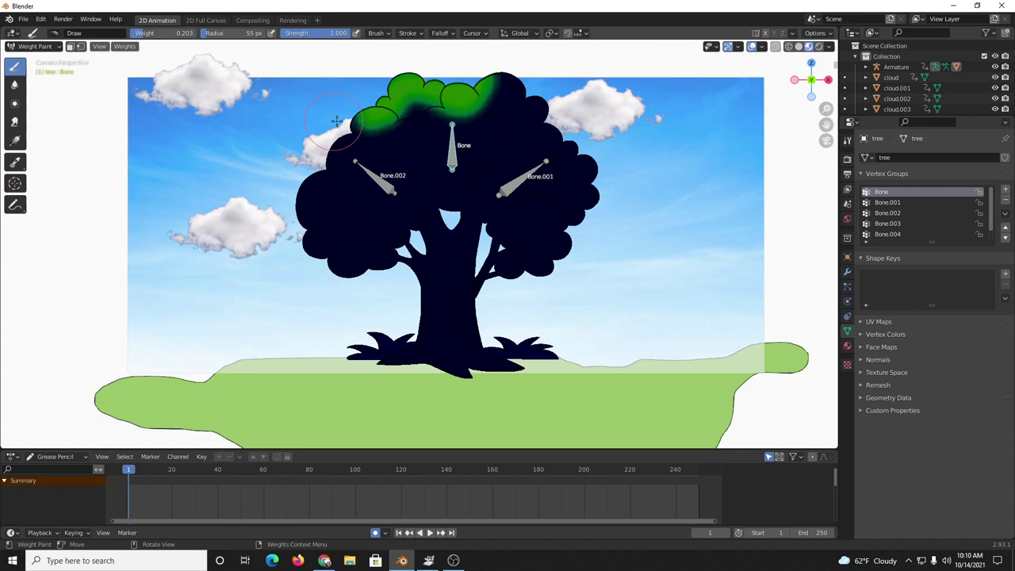
pyautogui.moveTo(346, 127); pyautogui.dragTo(401, 119)
pyautogui.moveTo(495, 89)
pyautogui.mouseDown()
pyautogui.moveTo(525, 92)
pyautogui.moveTo(497, 74)
pyautogui.moveTo(452, 125)
pyautogui.moveTo(477, 124)
pyautogui.moveTo(481, 139)
pyautogui.moveTo(435, 120)
pyautogui.moveTo(444, 139)
pyautogui.moveTo(416, 110)
pyautogui.moveTo(405, 117)
pyautogui.moveTo(495, 115)
pyautogui.moveTo(421, 136)
pyautogui.mouseUp()
pyautogui.moveTo(155, 35); pyautogui.dragTo(199, 35)
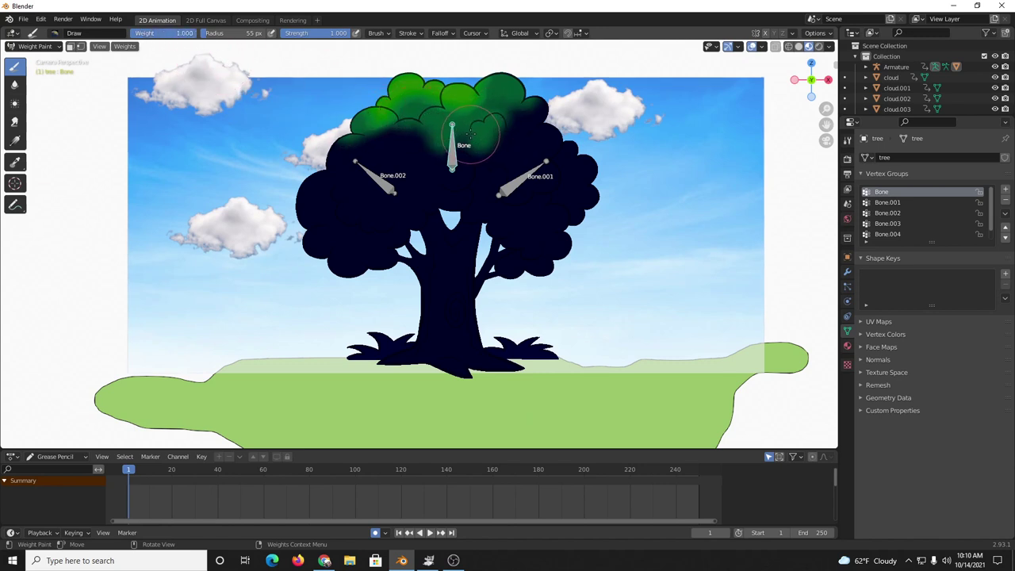
pyautogui.moveTo(473, 131)
pyautogui.mouseDown()
pyautogui.moveTo(487, 113)
pyautogui.moveTo(506, 137)
pyautogui.mouseUp()
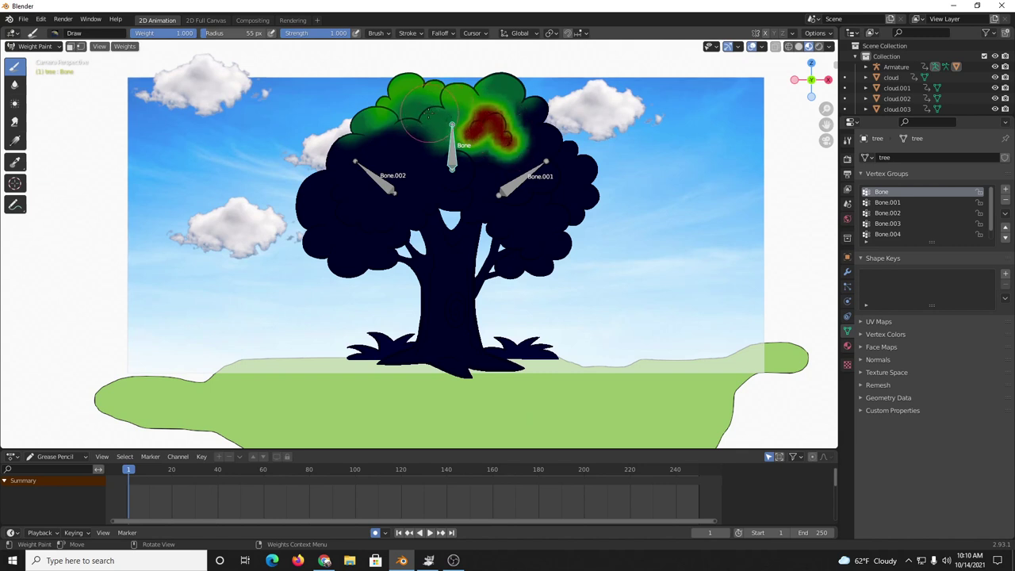
pyautogui.moveTo(441, 128)
pyautogui.mouseDown()
pyautogui.moveTo(428, 119)
pyautogui.moveTo(447, 91)
pyautogui.moveTo(472, 90)
pyautogui.moveTo(475, 117)
pyautogui.moveTo(465, 103)
pyautogui.moveTo(479, 119)
pyautogui.moveTo(467, 100)
pyautogui.moveTo(486, 107)
pyautogui.moveTo(503, 97)
pyautogui.mouseUp()
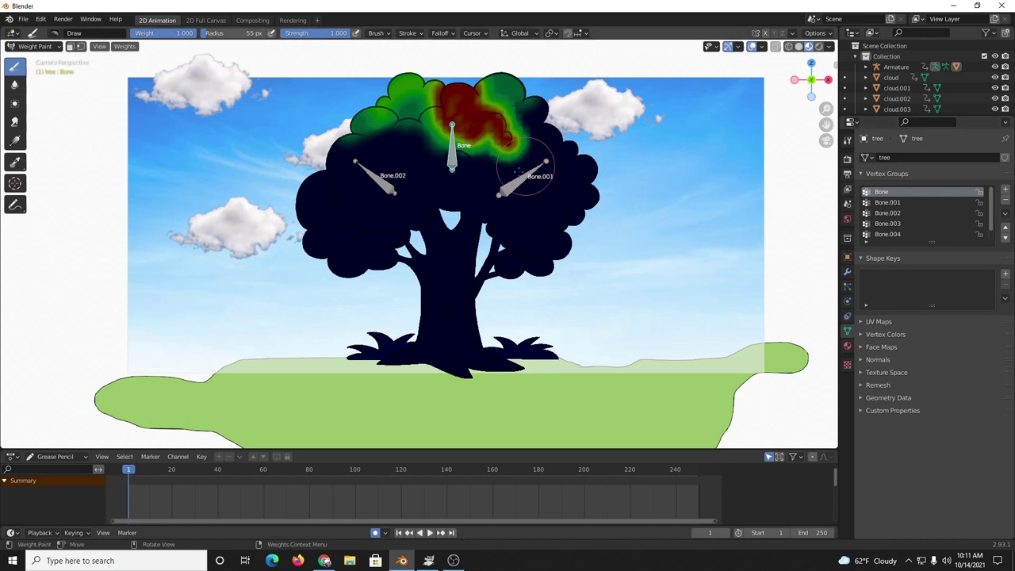
# - Paint weight 0.508 on the right crown for Bone.001, then the left foliage for Bone.002
pyautogui.click(884, 202)
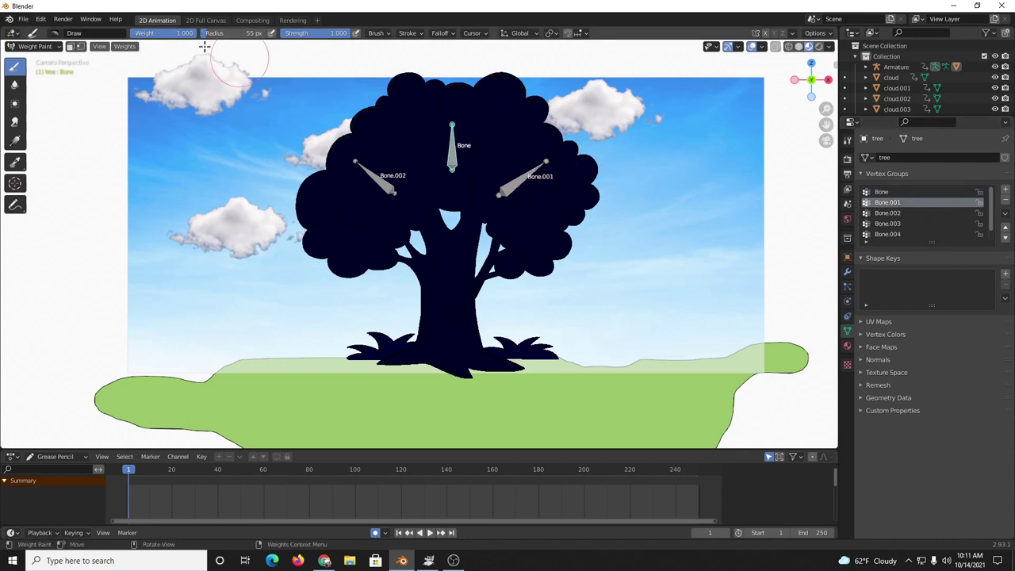
pyautogui.moveTo(153, 32); pyautogui.dragTo(120, 32)
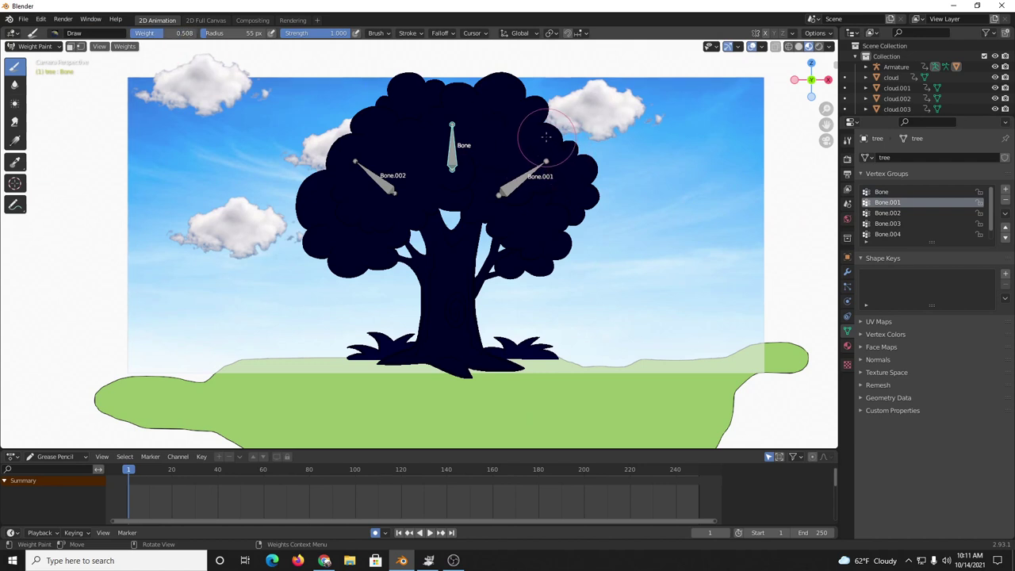
pyautogui.moveTo(547, 140)
pyautogui.mouseDown()
pyautogui.moveTo(586, 156)
pyautogui.moveTo(583, 173)
pyautogui.moveTo(558, 176)
pyautogui.moveTo(543, 157)
pyautogui.moveTo(543, 185)
pyautogui.moveTo(521, 181)
pyautogui.moveTo(530, 145)
pyautogui.moveTo(511, 153)
pyautogui.moveTo(547, 204)
pyautogui.moveTo(581, 201)
pyautogui.moveTo(569, 211)
pyautogui.moveTo(605, 202)
pyautogui.mouseUp()
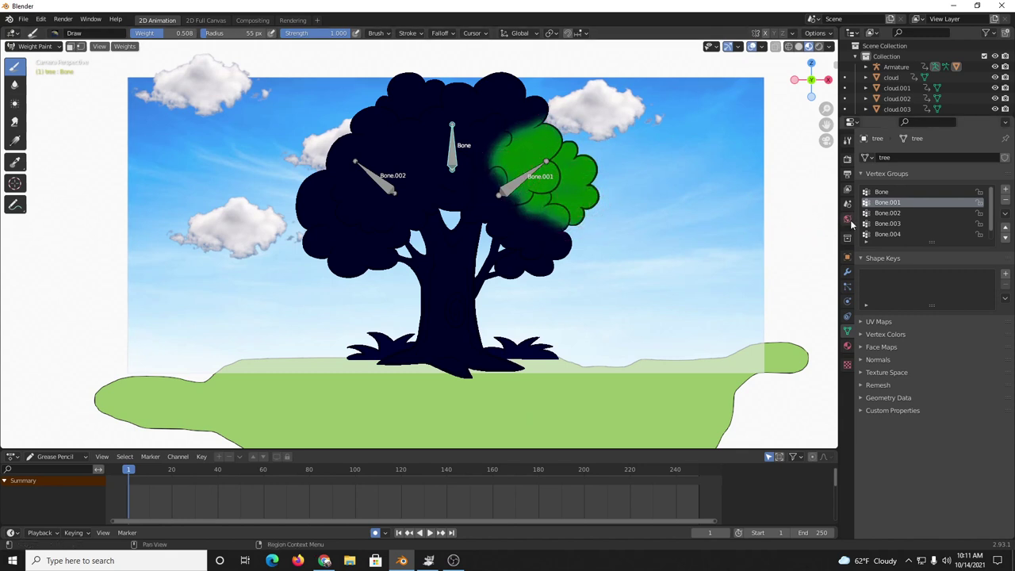
pyautogui.click(887, 213)
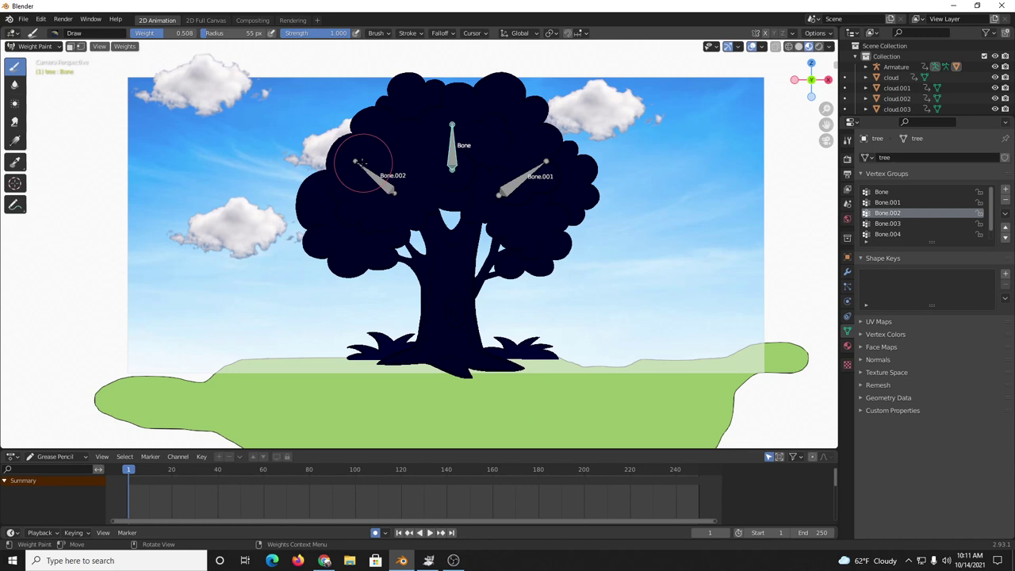
pyautogui.moveTo(360, 162)
pyautogui.mouseDown()
pyautogui.moveTo(352, 139)
pyautogui.moveTo(296, 184)
pyautogui.moveTo(313, 212)
pyautogui.moveTo(342, 194)
pyautogui.moveTo(363, 226)
pyautogui.moveTo(387, 213)
pyautogui.moveTo(371, 191)
pyautogui.moveTo(381, 170)
pyautogui.moveTo(396, 233)
pyautogui.moveTo(373, 237)
pyautogui.moveTo(408, 229)
pyautogui.moveTo(398, 221)
pyautogui.moveTo(412, 237)
pyautogui.moveTo(404, 234)
pyautogui.mouseUp()
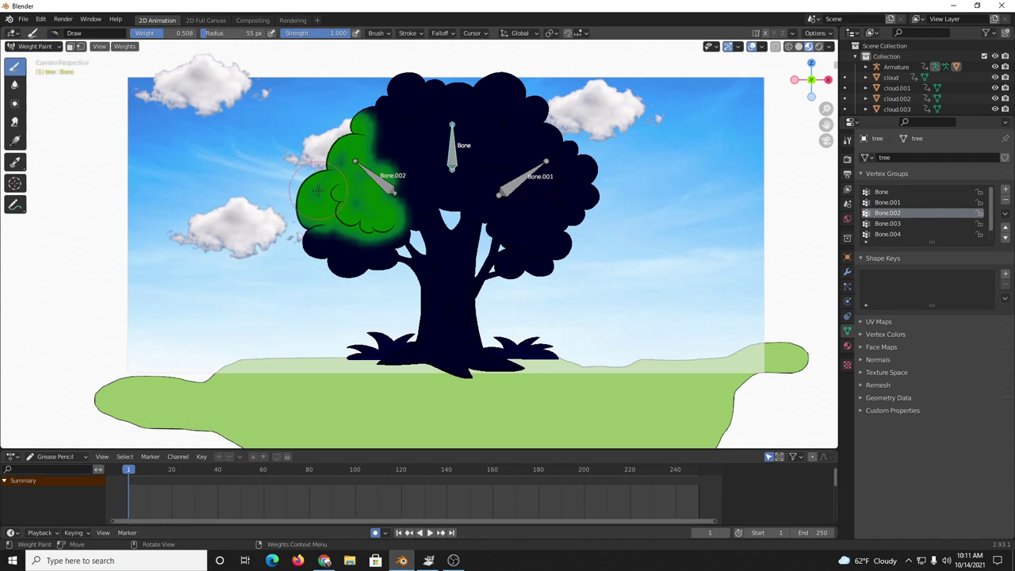
# - Return the tree to Object Mode, select the armature and switch it into Pose Mode
pyautogui.hotkey('ctrl', 'Tab')
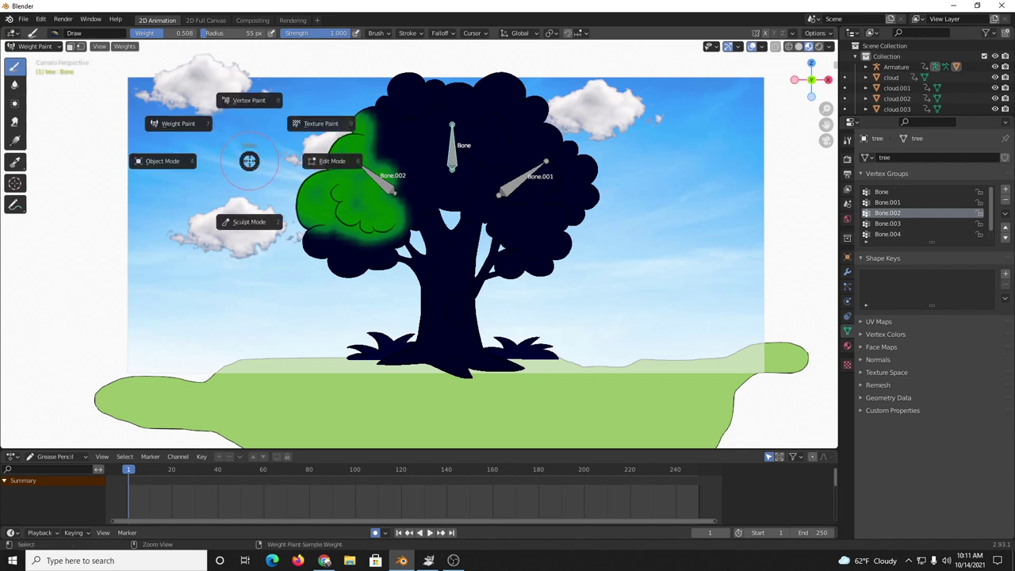
pyautogui.click(180, 163)
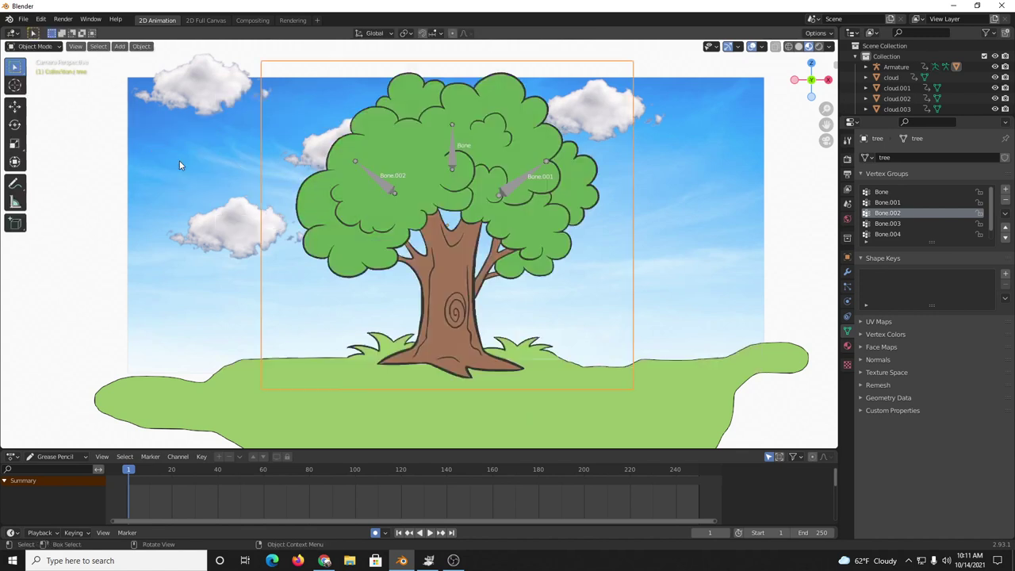
pyautogui.click(453, 161)
pyautogui.hotkey('ctrl', 'Tab')
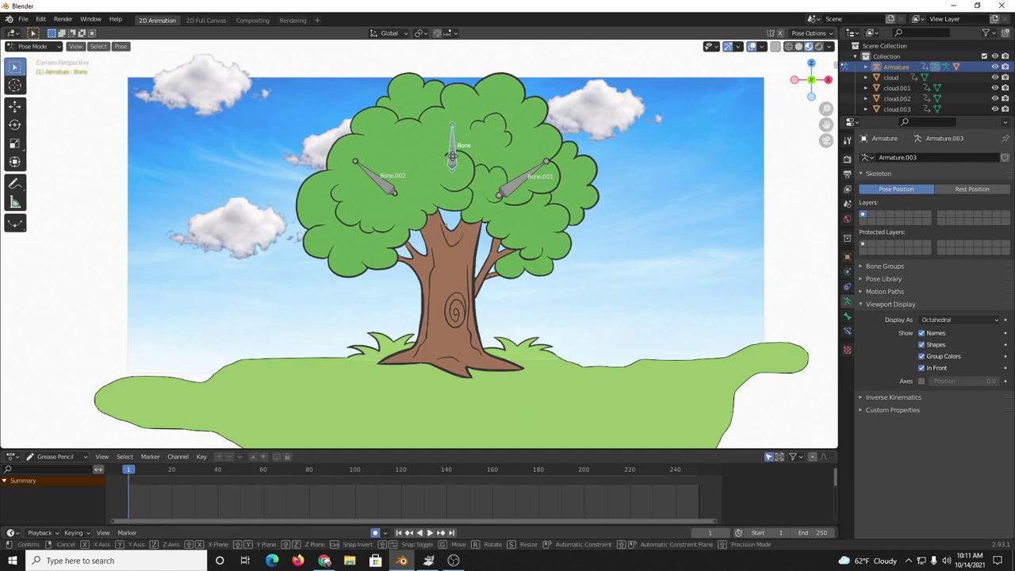
# - Test the central bone with move, rotate and scale, then cancel so the tree is unchanged
pyautogui.press('g')
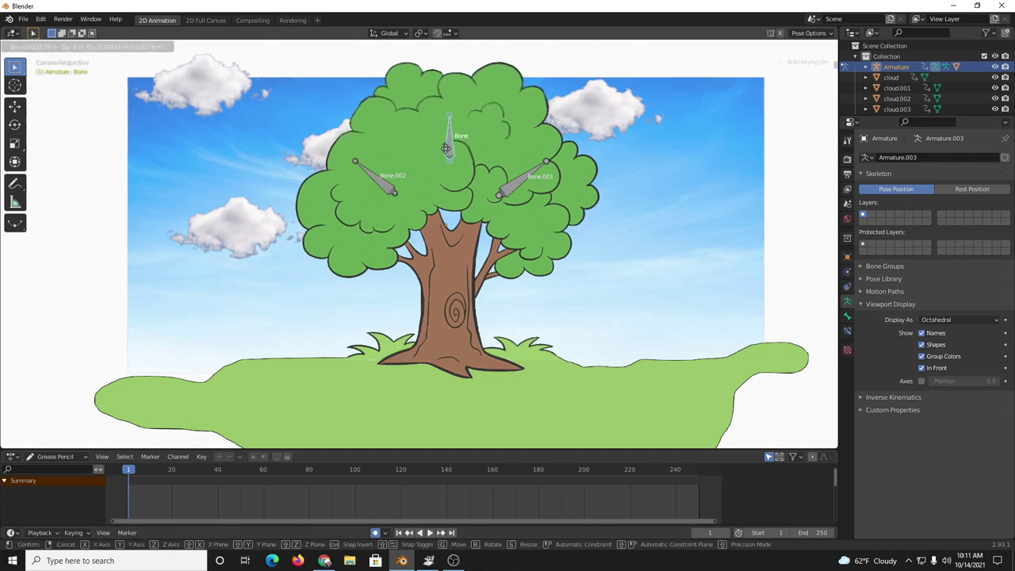
pyautogui.press('r')
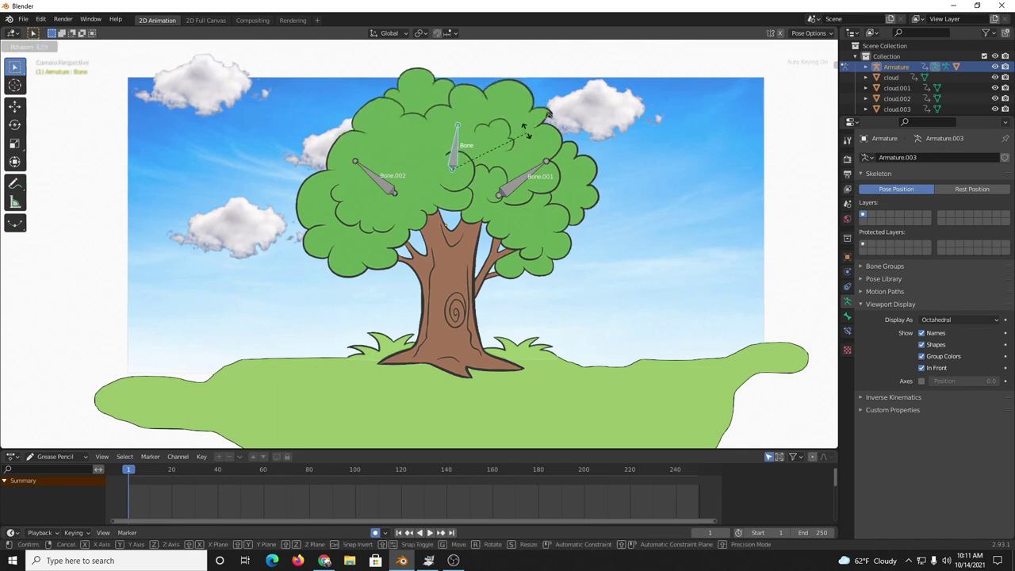
pyautogui.press('s')
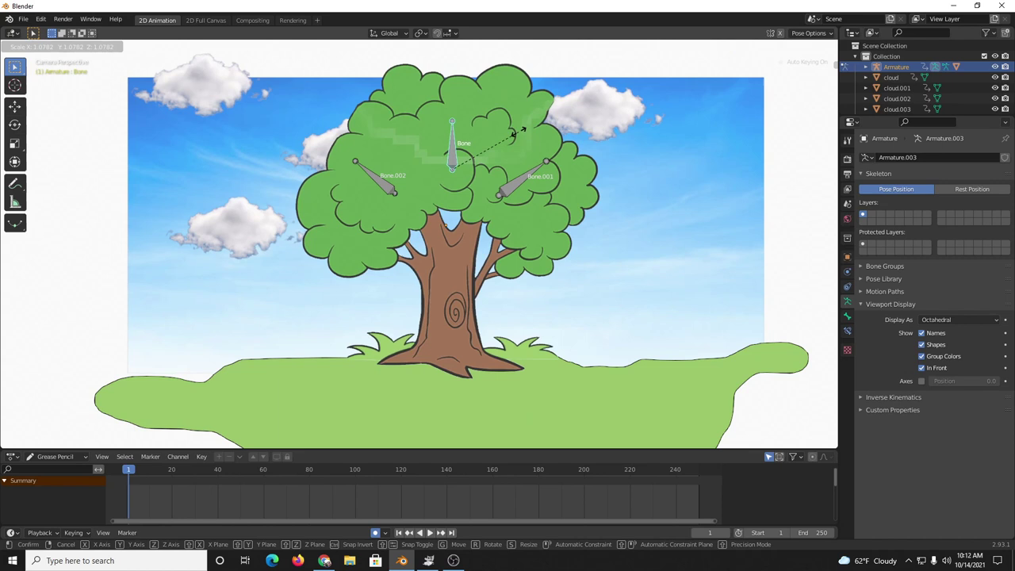
pyautogui.click(505, 122)
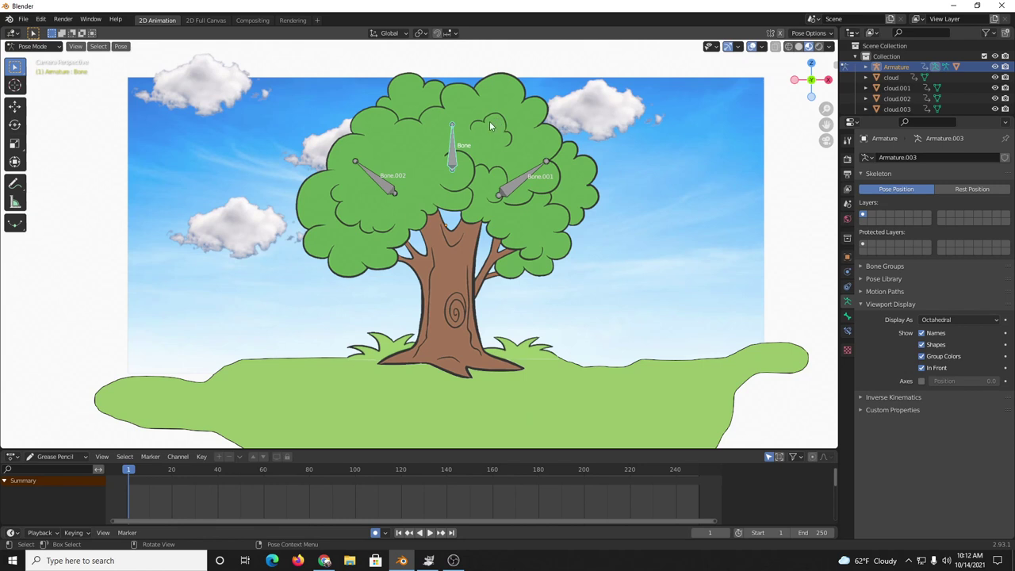
pyautogui.press('g')
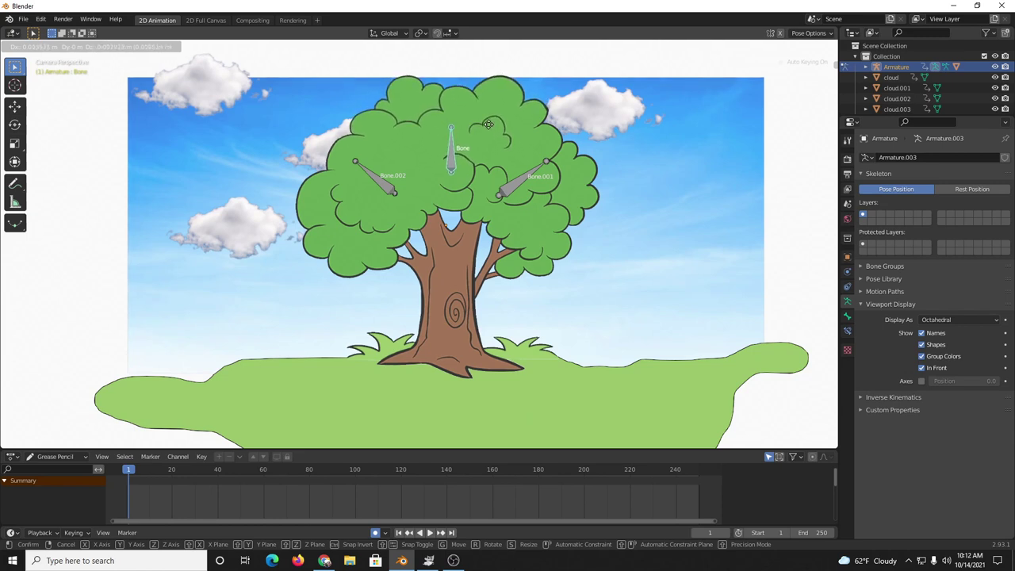
pyautogui.rightClick(488, 125)
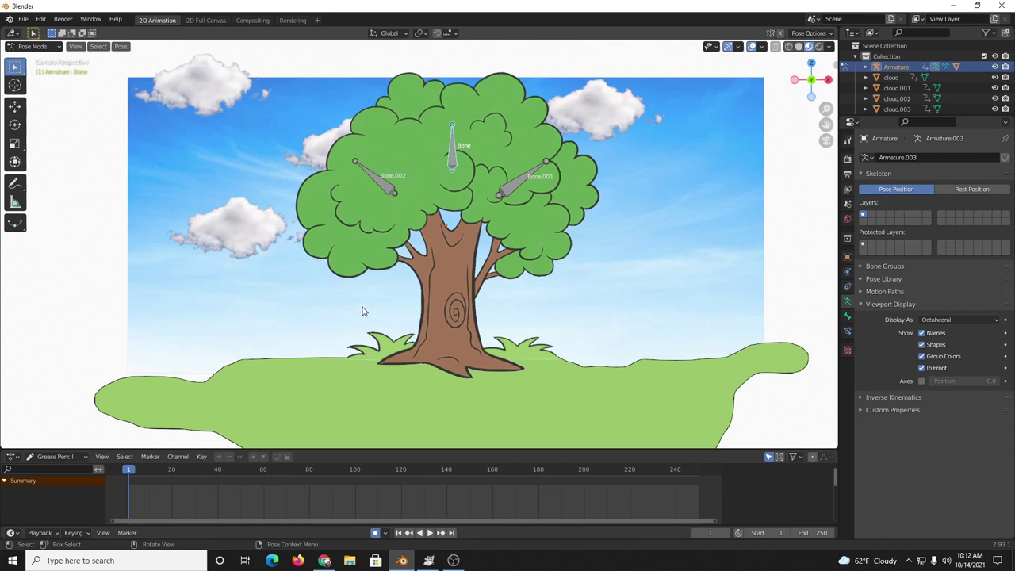
# - Key the bone's location, rotation and scale, show its channels and play the timeline
pyautogui.press('i')
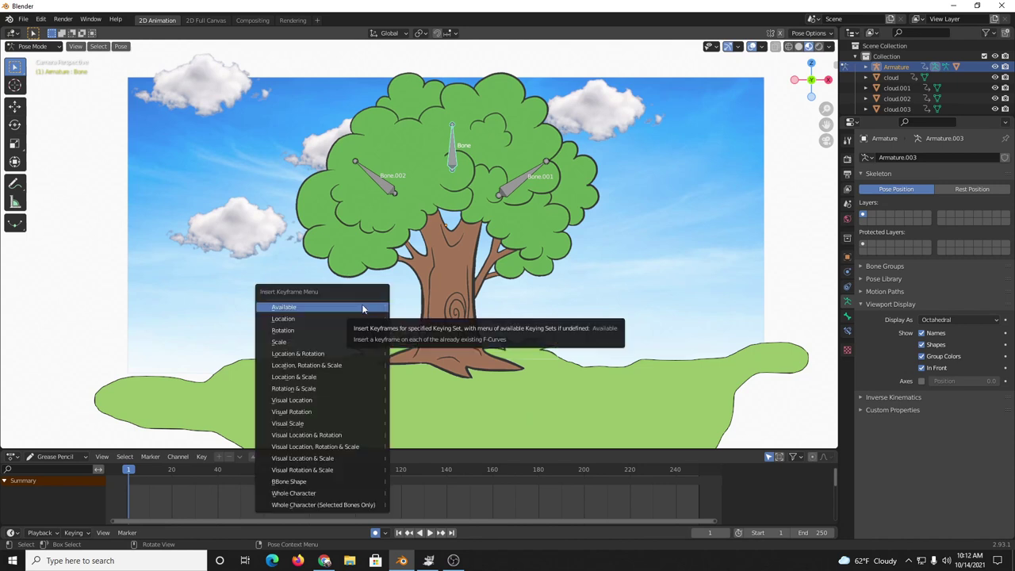
pyautogui.click(342, 365)
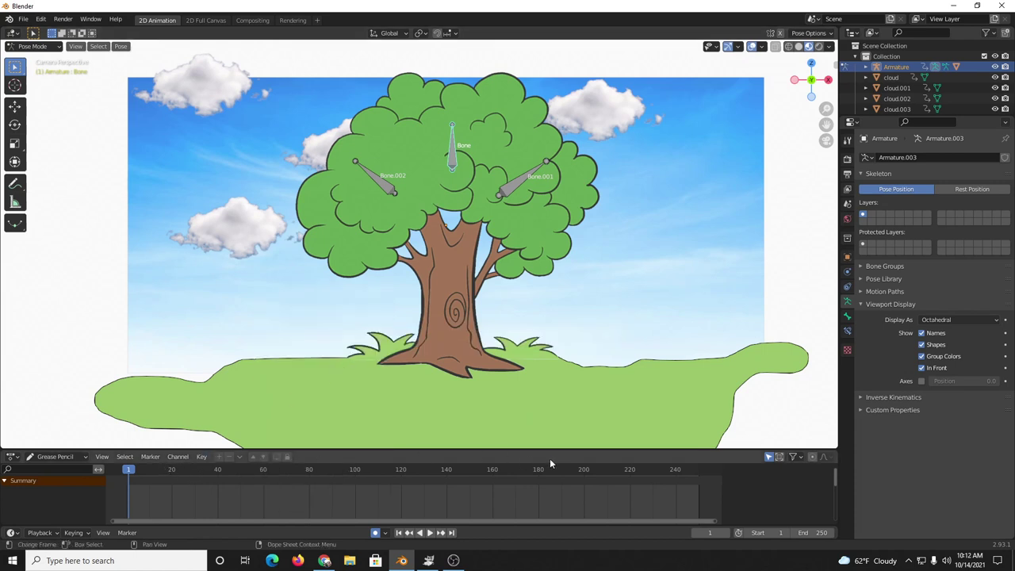
pyautogui.click(769, 457)
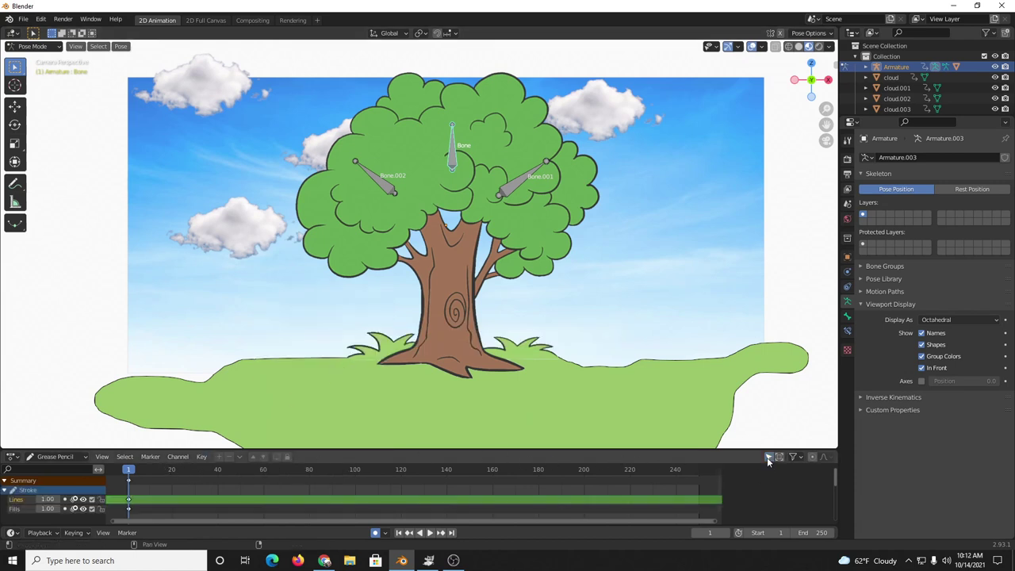
pyautogui.click(170, 469)
pyautogui.press('space')
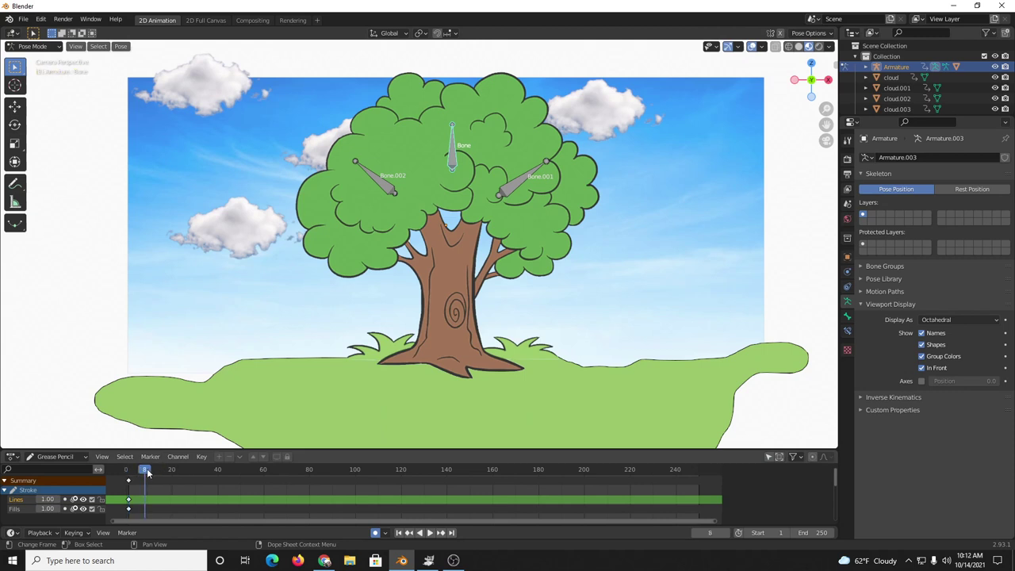
# - At frame 10, nudge the top Bone and key its location, rotation and scale
pyautogui.click(148, 470)
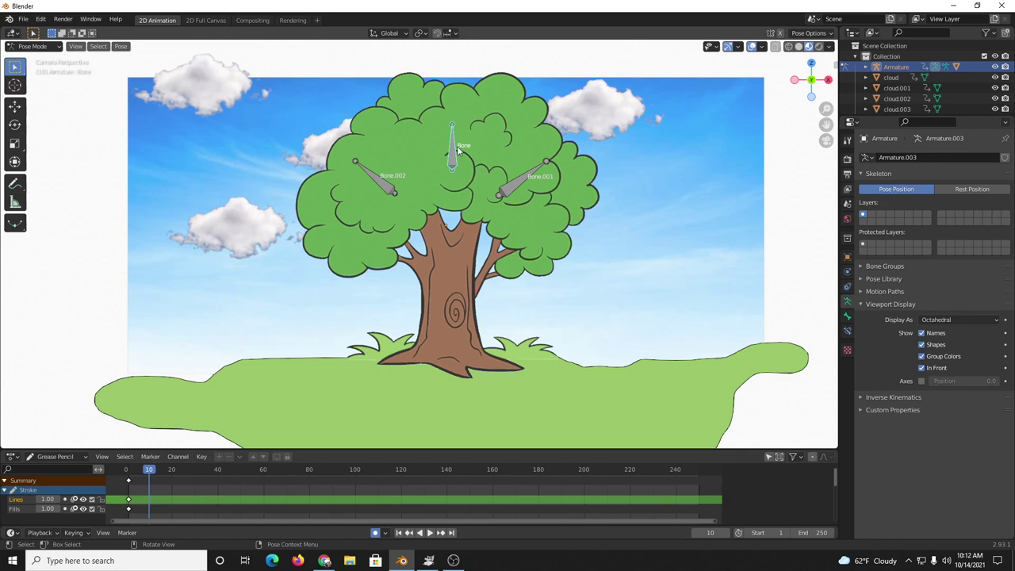
pyautogui.press('g')
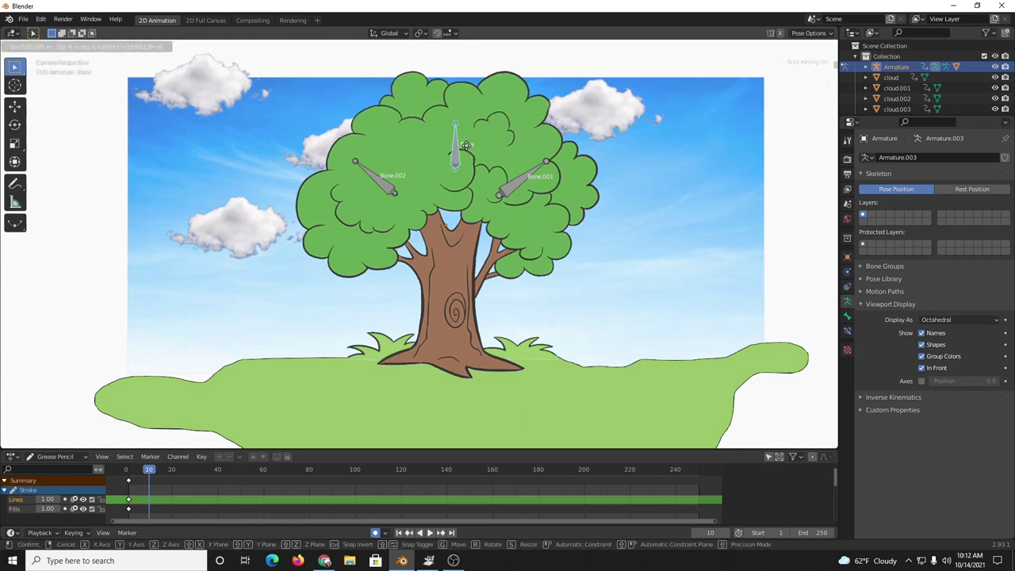
pyautogui.click(467, 146)
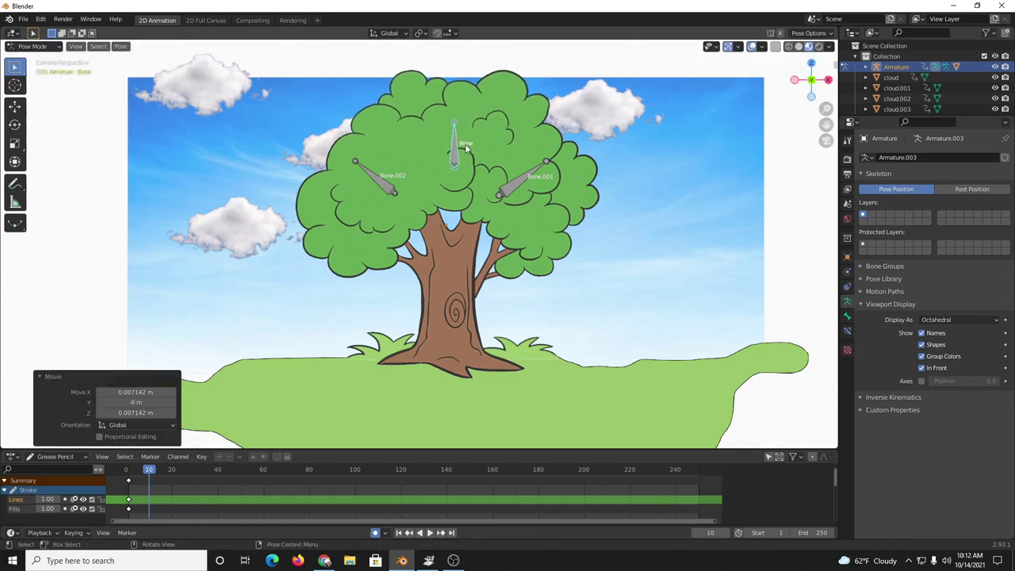
pyautogui.press('i')
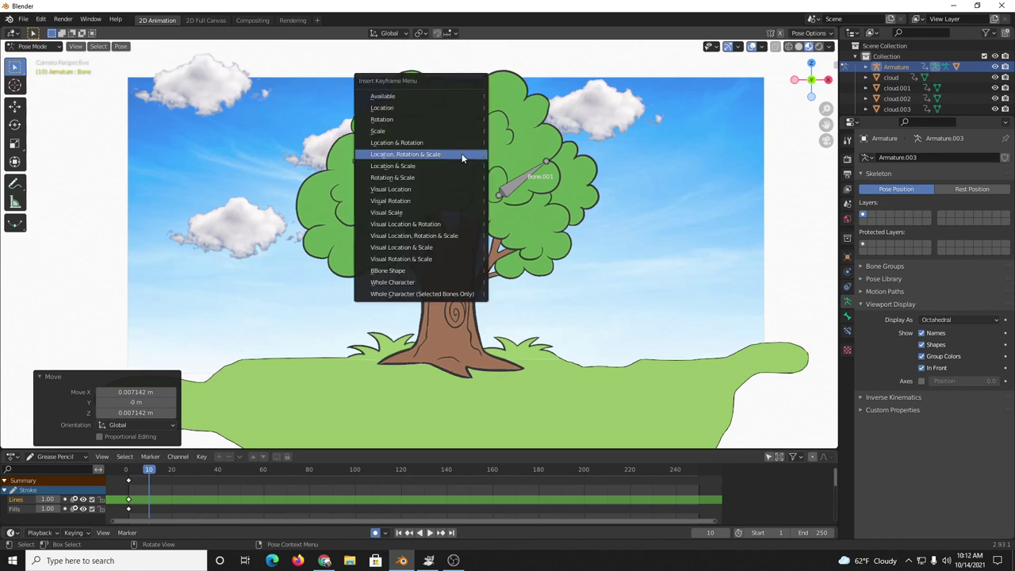
pyautogui.click(461, 154)
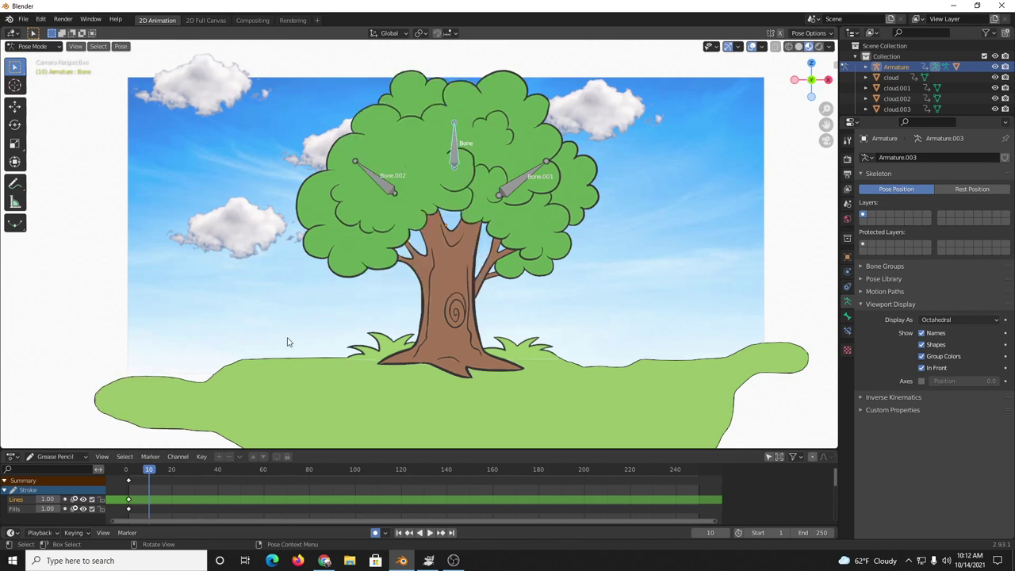
# - Jump to frame 23, play back, and stop the playhead at frame 10
pyautogui.click(179, 471)
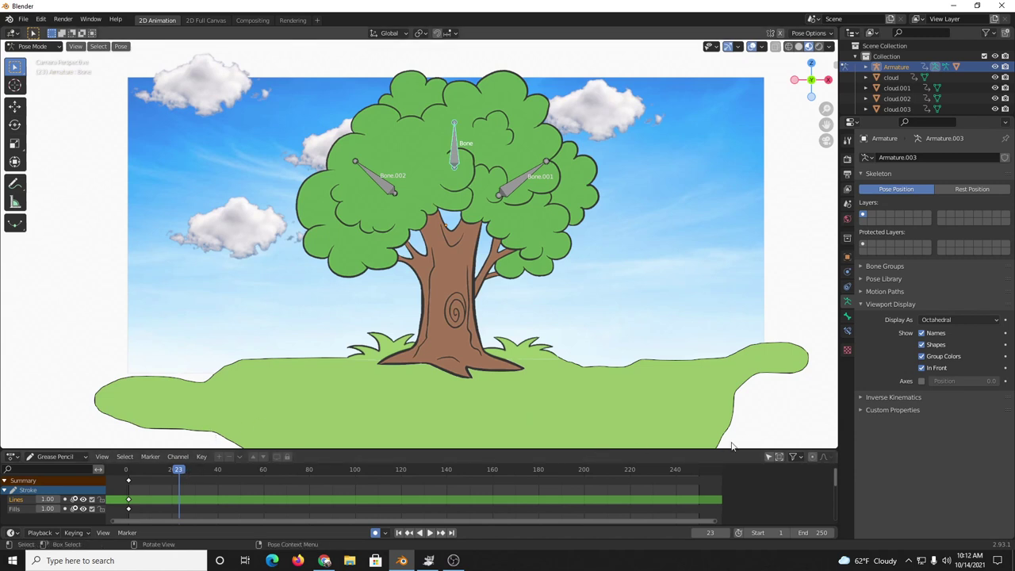
pyautogui.scroll(-3, 217, 494)
pyautogui.scroll(2, 217, 493)
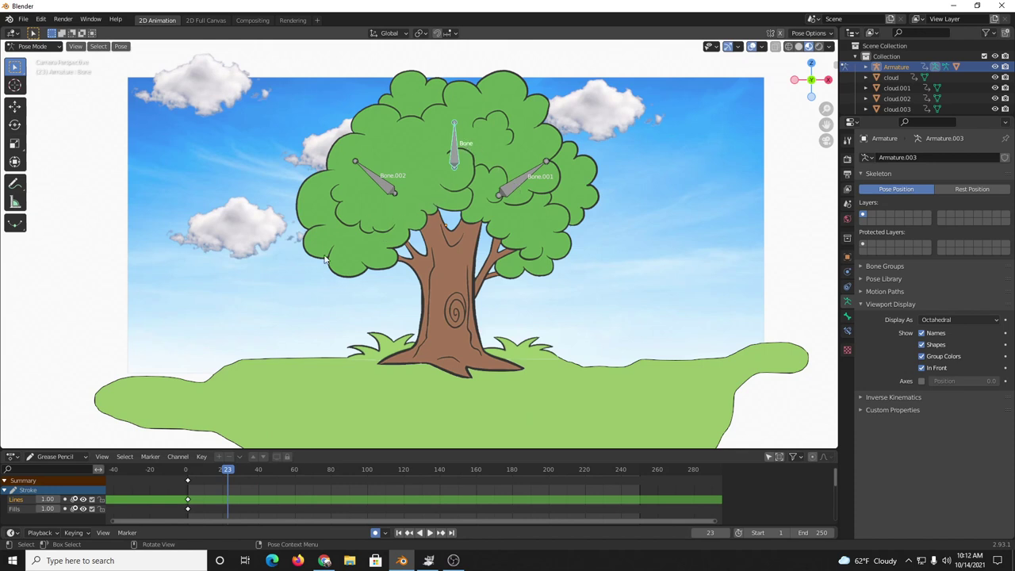
pyautogui.press('space')
pyautogui.moveTo(200, 470); pyautogui.dragTo(204, 471)
pyautogui.press('space')
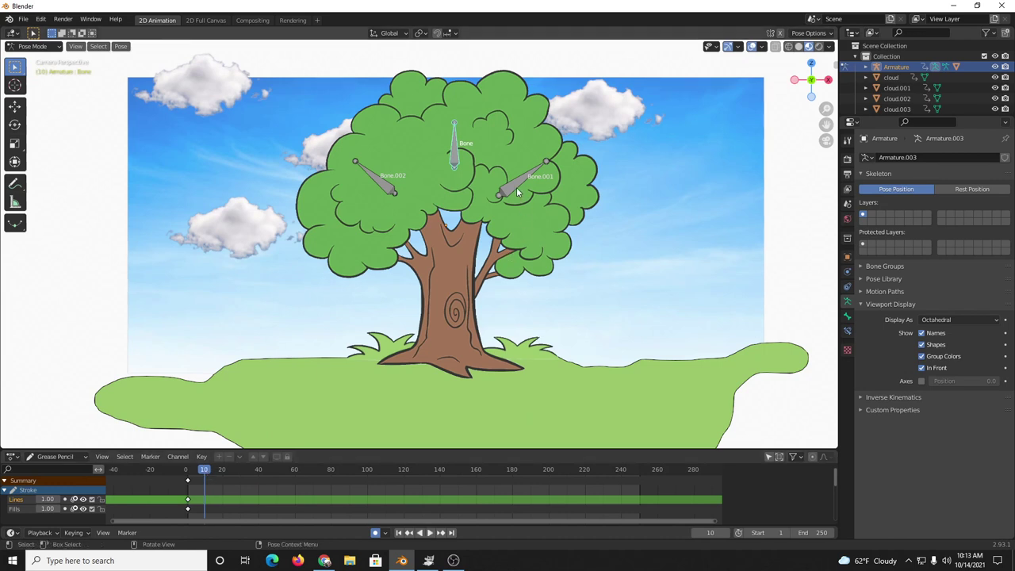
# - Nudge Bone.001 and key its location, rotation and scale at frame 10
pyautogui.click(514, 183)
pyautogui.press('g')
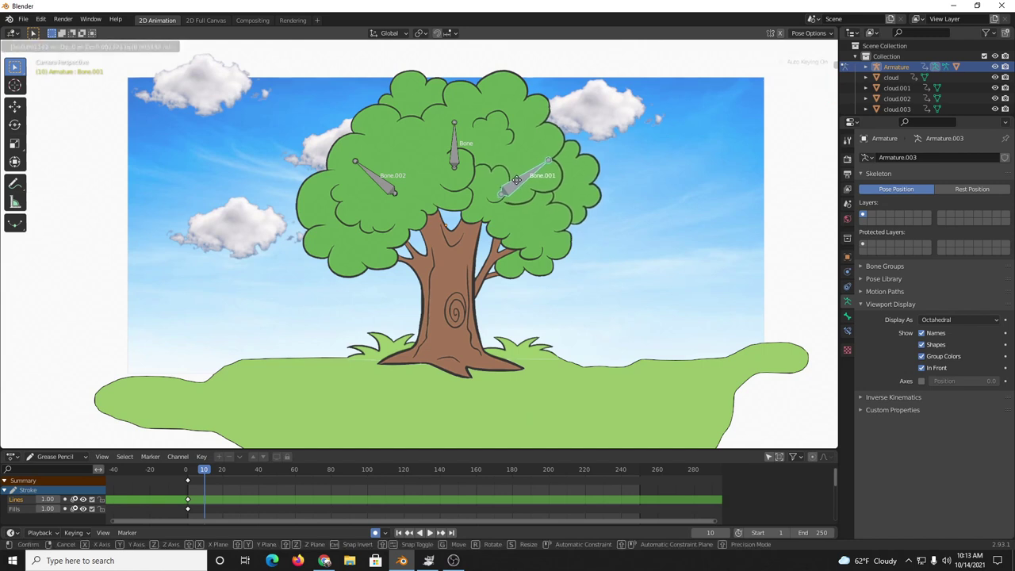
pyautogui.click(516, 179)
pyautogui.press('i')
pyautogui.click(516, 180)
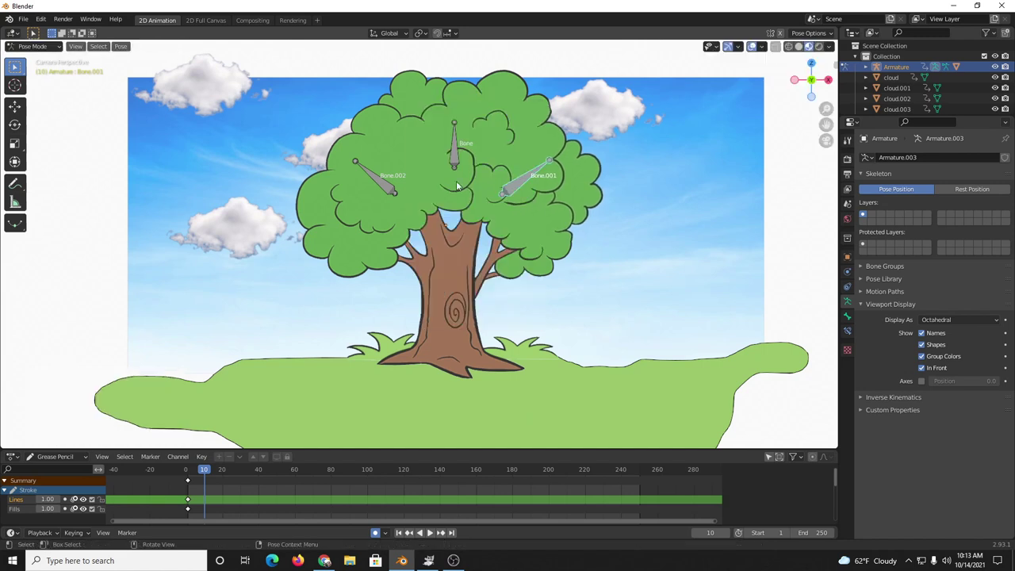
# - Move and slightly rotate Bone.002, key it, and scrub the timeline to preview the wiggle
pyautogui.click(380, 182)
pyautogui.press('g')
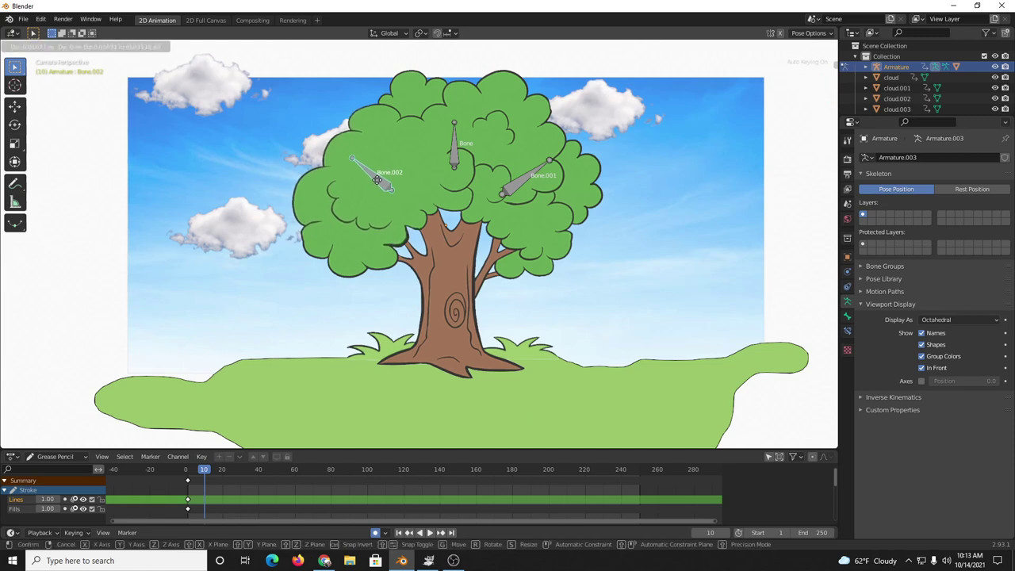
pyautogui.click(379, 183)
pyautogui.press('r')
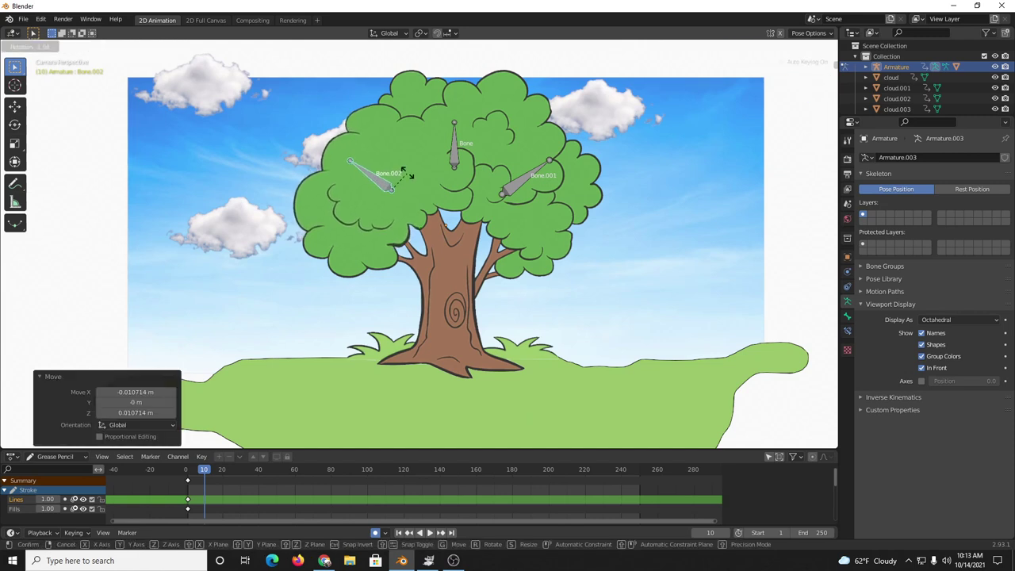
pyautogui.click(406, 173)
pyautogui.press('i')
pyautogui.click(404, 176)
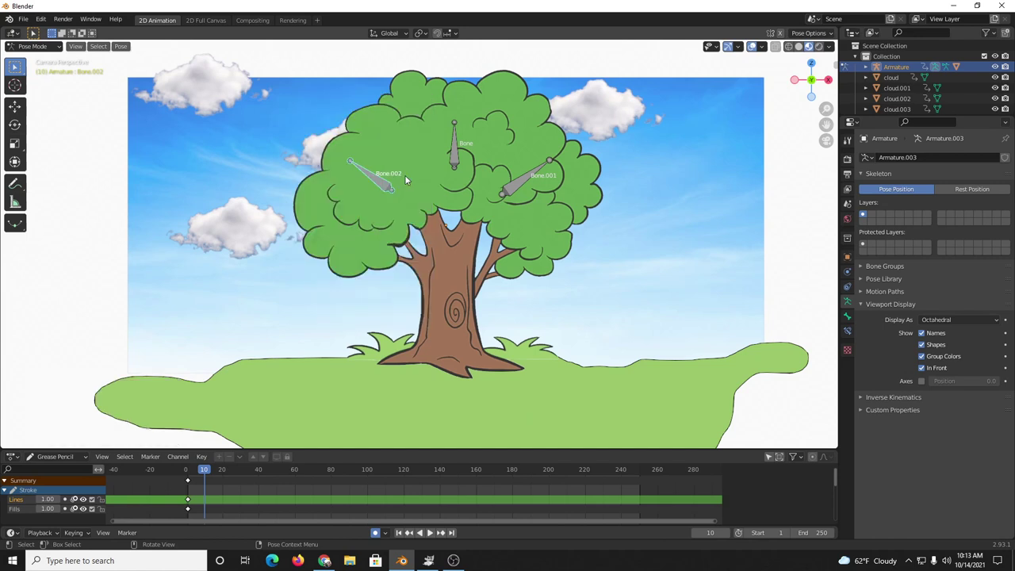
pyautogui.moveTo(205, 469)
pyautogui.mouseDown()
pyautogui.moveTo(186, 469)
pyautogui.moveTo(221, 471)
pyautogui.moveTo(188, 478)
pyautogui.mouseUp()
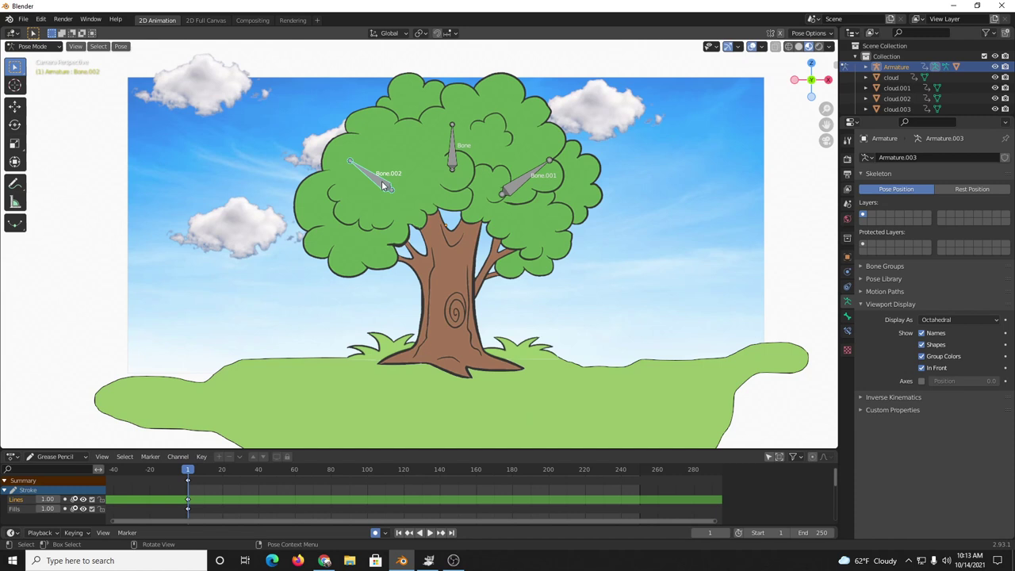
# - At frame 1, rotate and move Bone.002 slightly and key its location, rotation and scale
pyautogui.press('r')
pyautogui.click(450, 174)
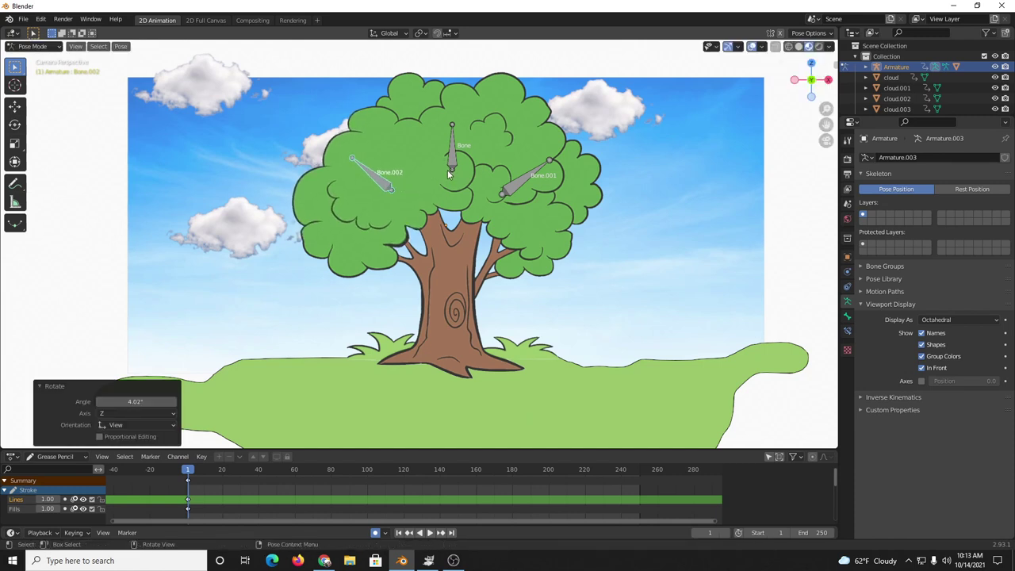
pyautogui.press('g')
pyautogui.click(449, 173)
pyautogui.press('i')
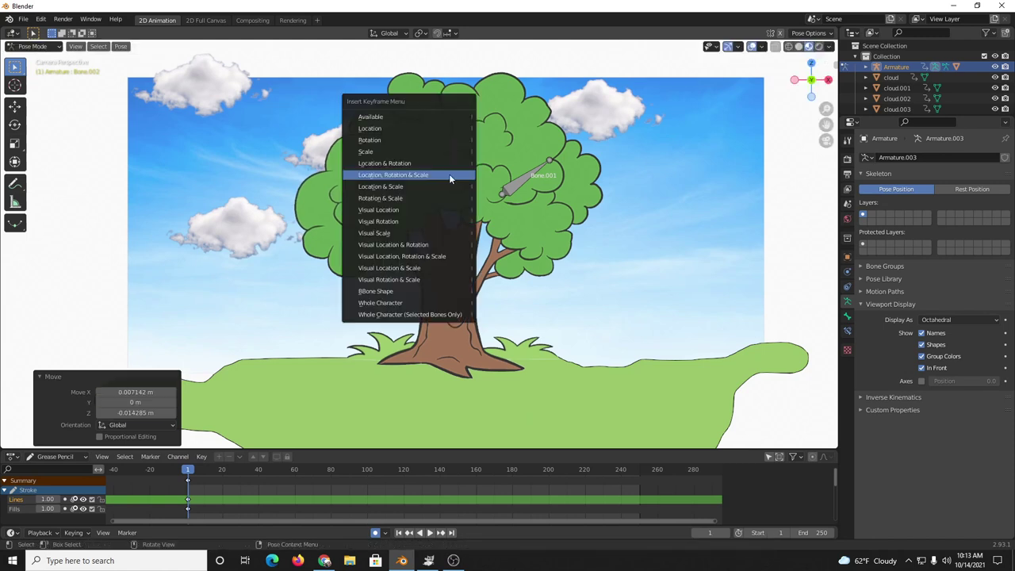
pyautogui.click(449, 173)
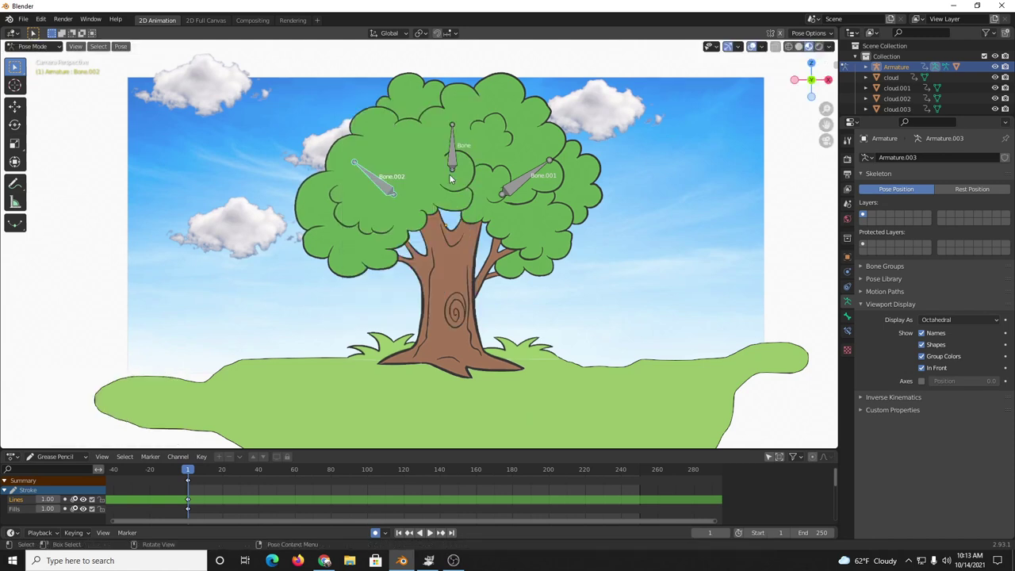
# - Shift Bone.001 down-left, key its location, rotation and scale, then scrub to frame 20
pyautogui.click(510, 186)
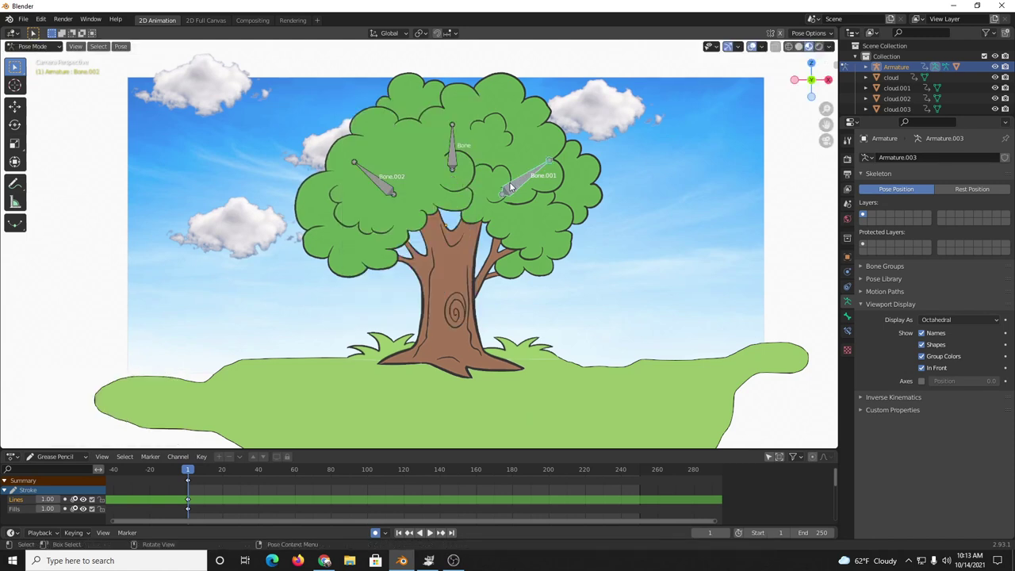
pyautogui.press('g')
pyautogui.click(591, 187)
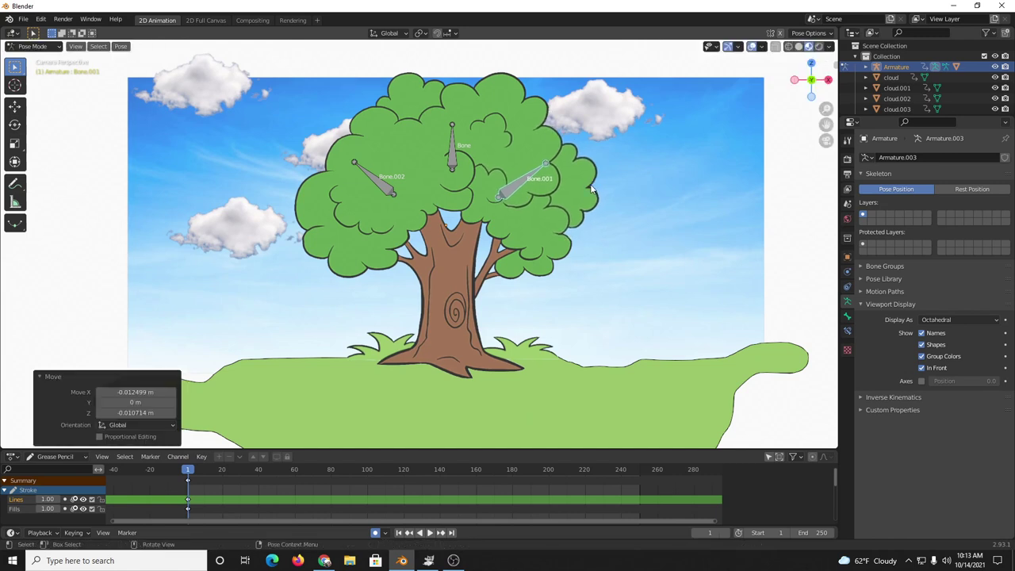
pyautogui.press('i')
pyautogui.click(590, 185)
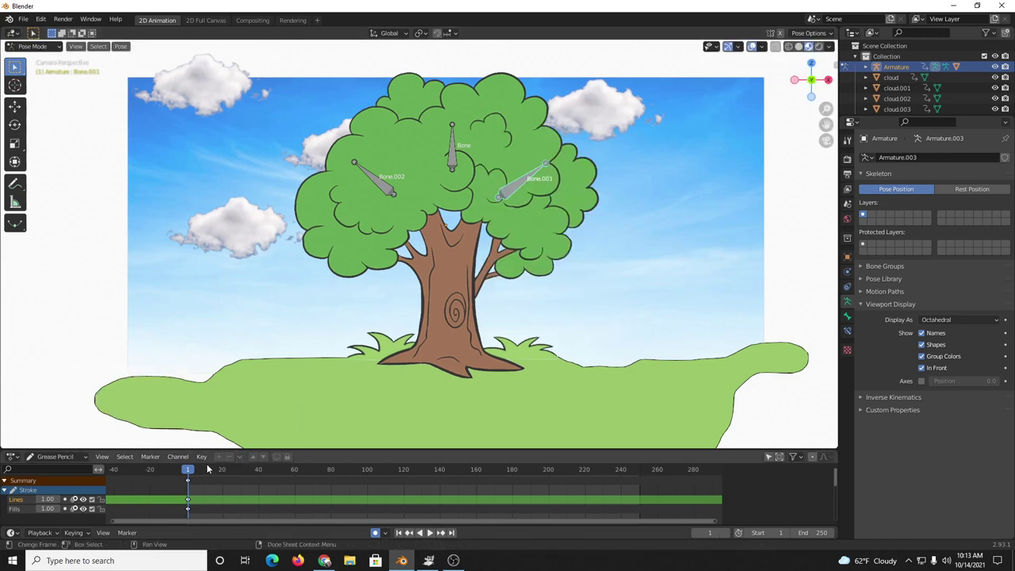
pyautogui.moveTo(189, 473); pyautogui.dragTo(222, 473)
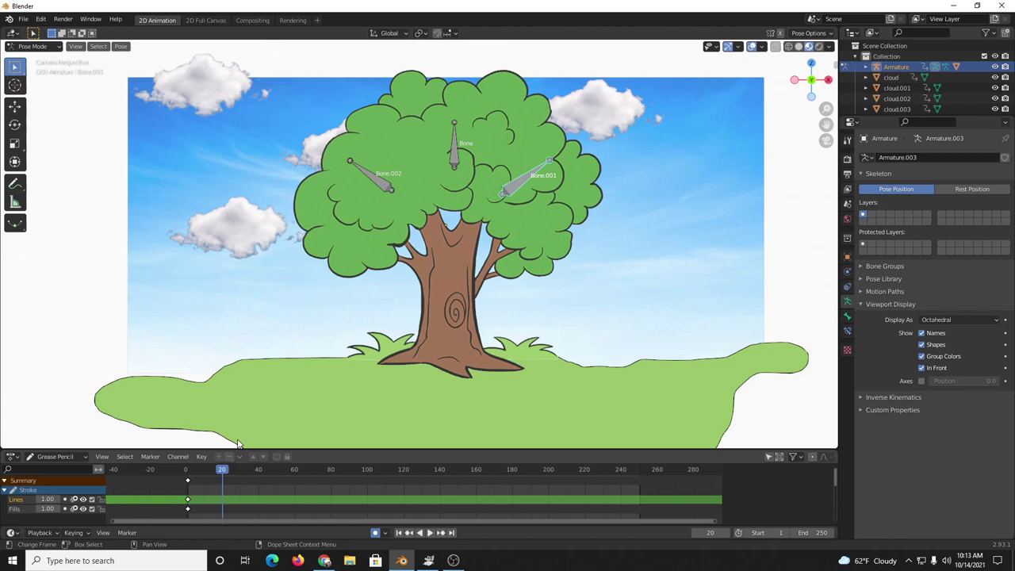
# - Rotate Bone.002 slightly and key its location, rotation and scale at frame 20
pyautogui.click(377, 183)
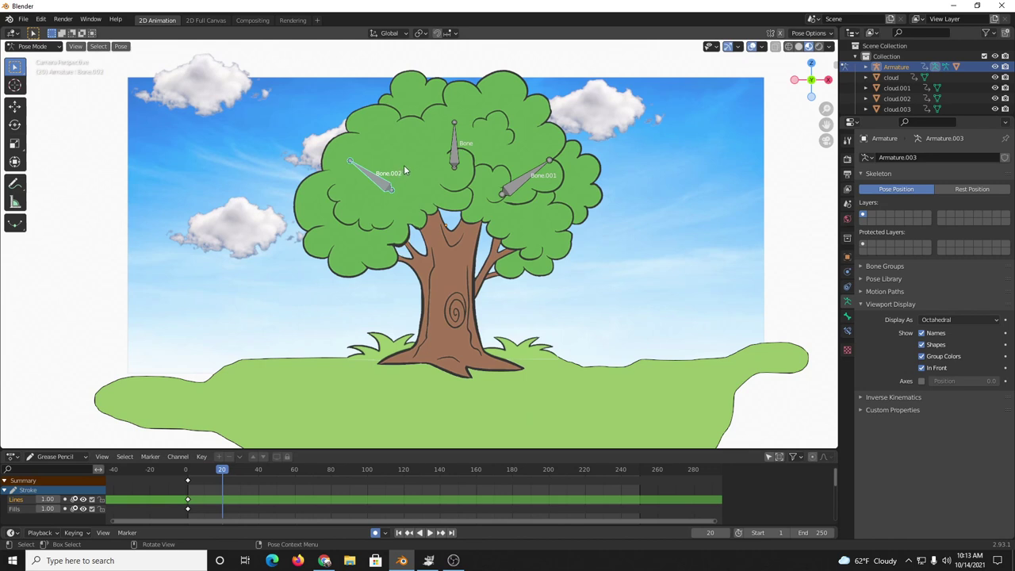
pyautogui.press('r')
pyautogui.click(405, 171)
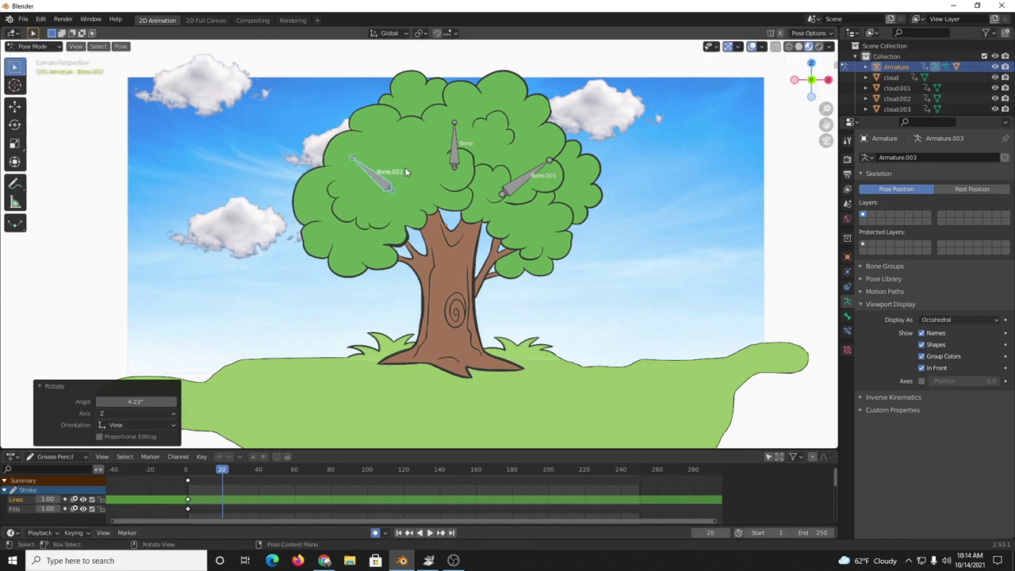
pyautogui.press('i')
pyautogui.click(404, 166)
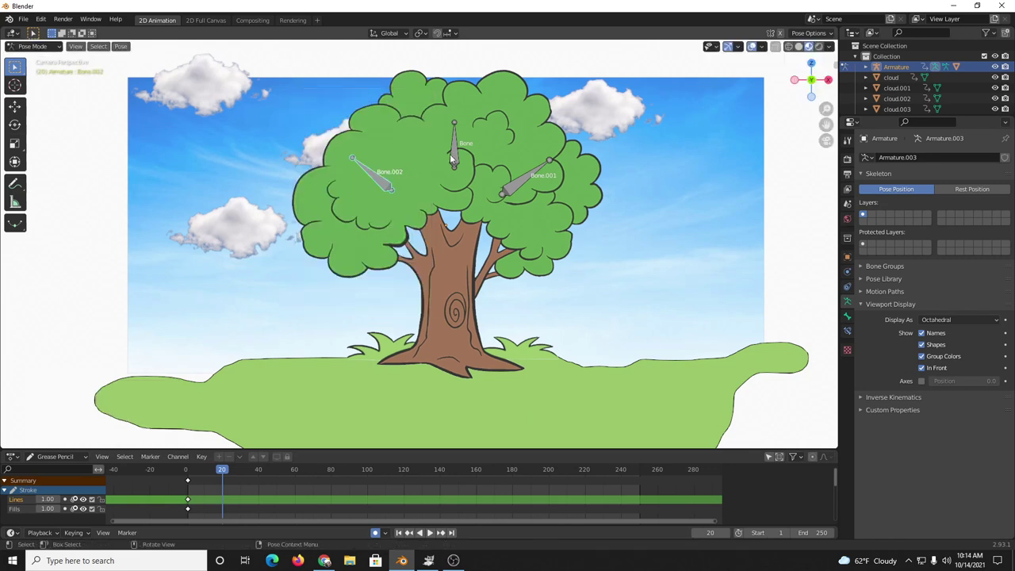
# - Rotate the top Bone a few degrees and key its location, rotation and scale
pyautogui.click(454, 157)
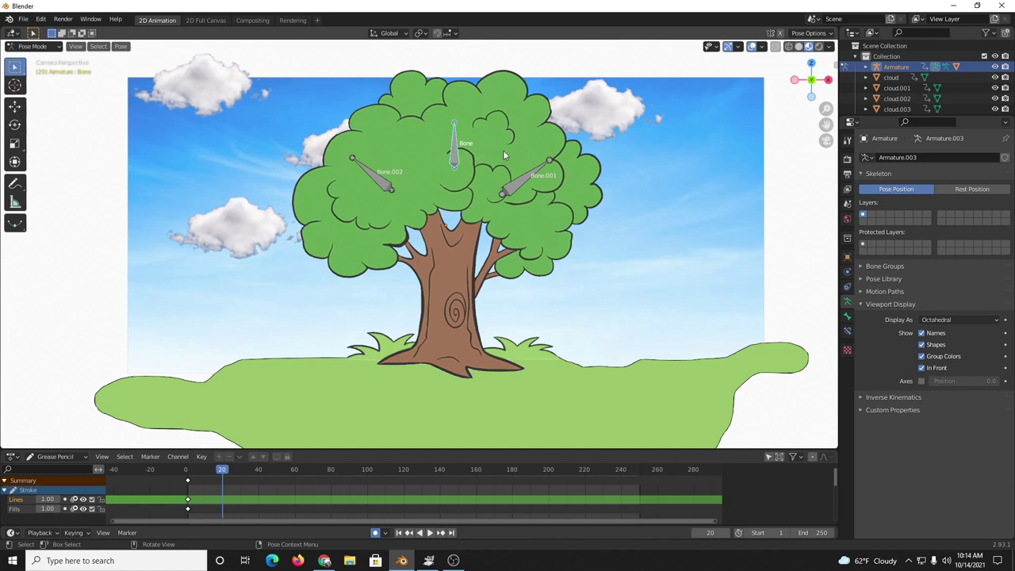
pyautogui.press('r')
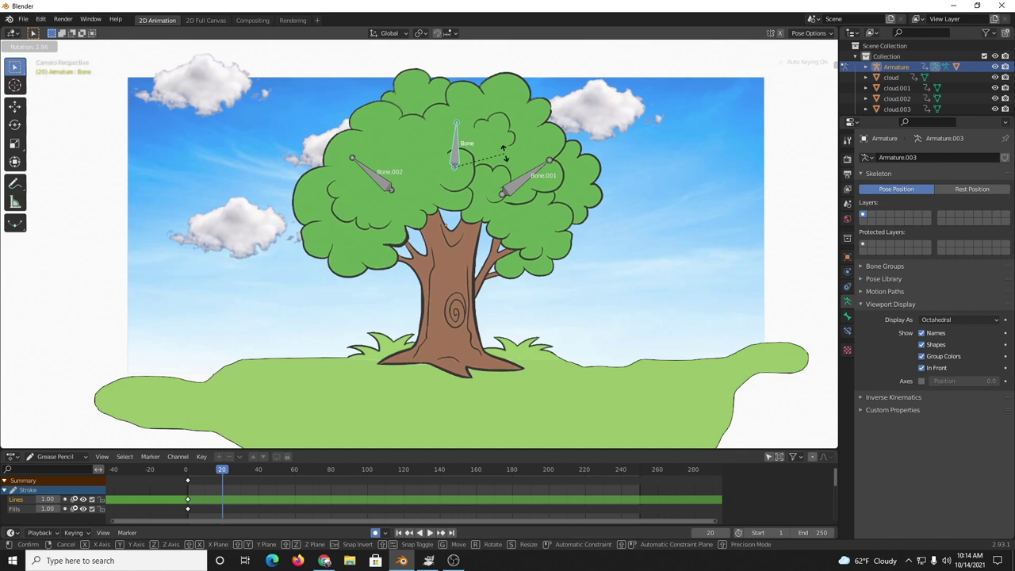
pyautogui.click(504, 153)
pyautogui.press('i')
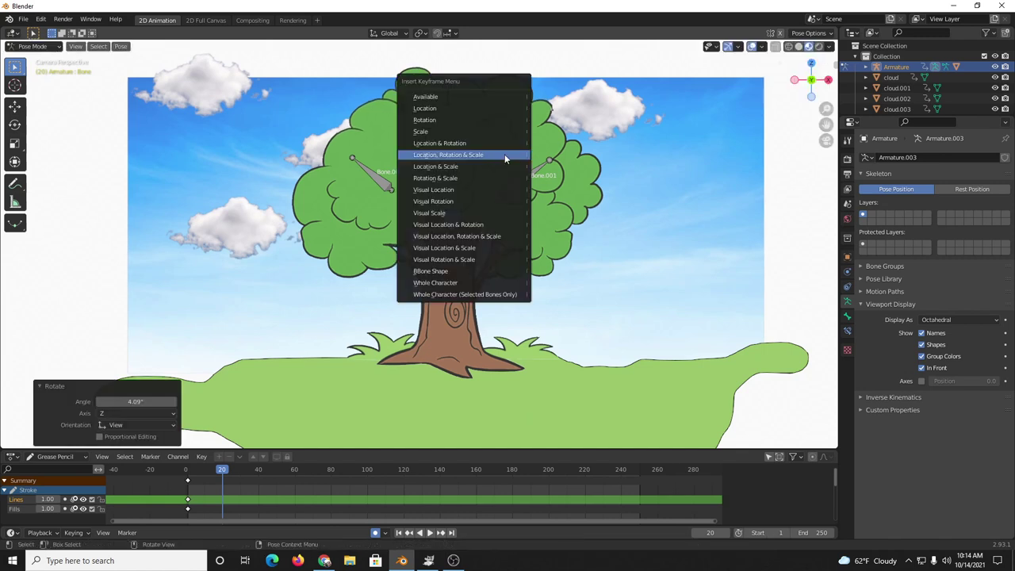
pyautogui.click(504, 154)
# - Rotate and key Bone.001, then play the animation and stop back at frame 1
pyautogui.click(522, 175)
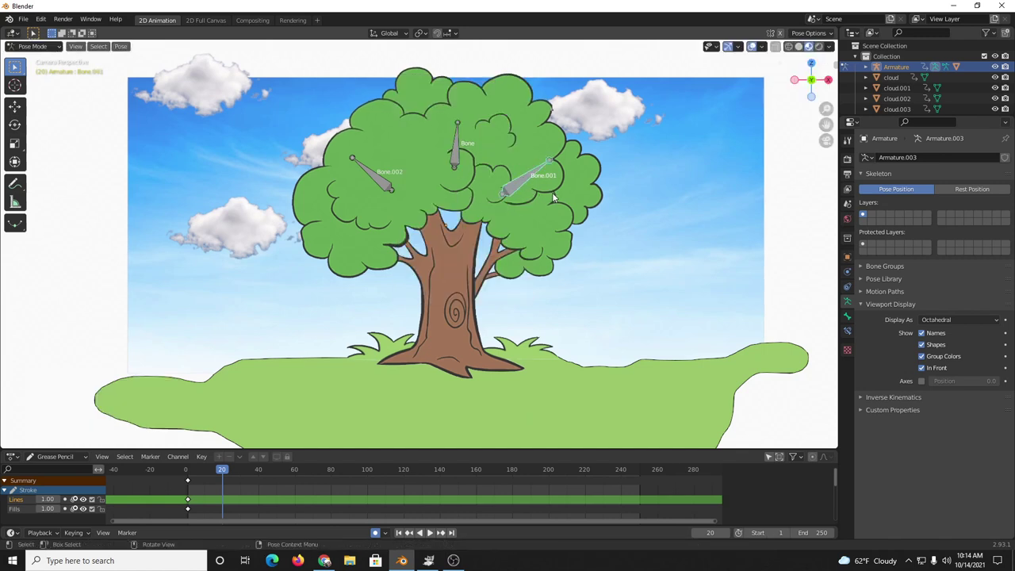
pyautogui.press('r')
pyautogui.click(555, 201)
pyautogui.press('i')
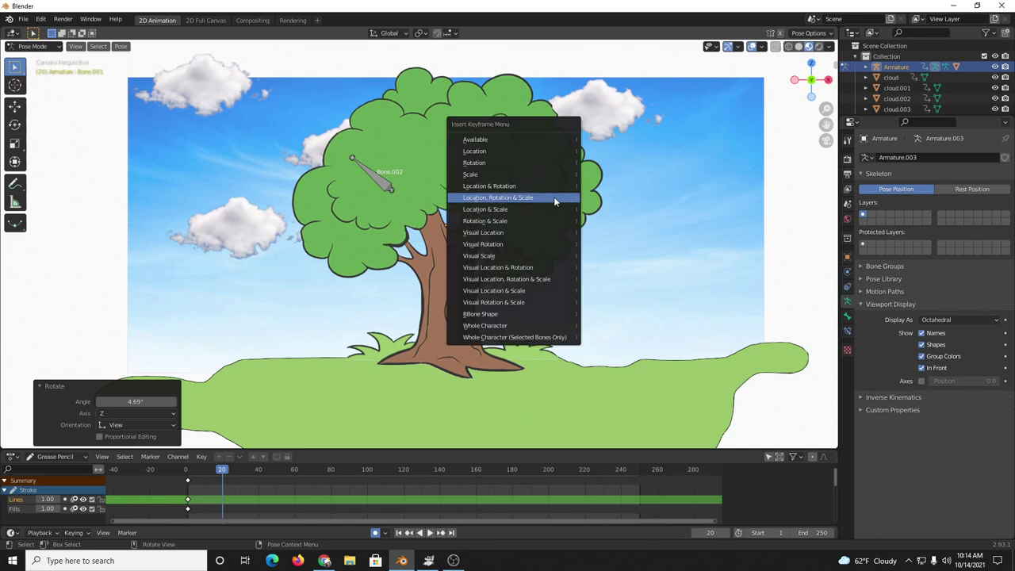
pyautogui.click(551, 202)
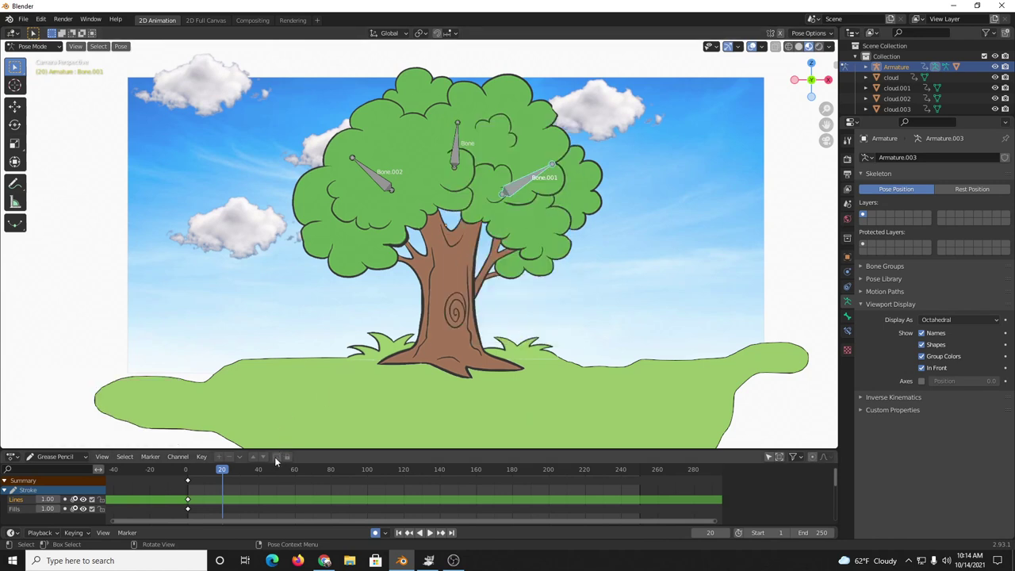
pyautogui.press('space')
pyautogui.press('Escape')
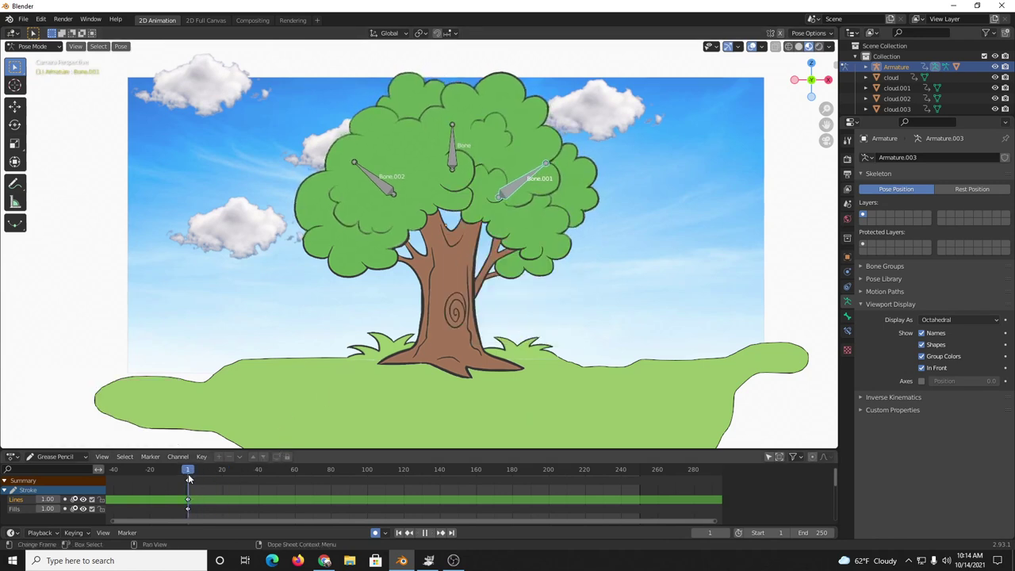
# - Set the End frame to 20, play the wiggle, then stop and return to frame 1
pyautogui.click(816, 532)
pyautogui.write('20')
pyautogui.press('Return')
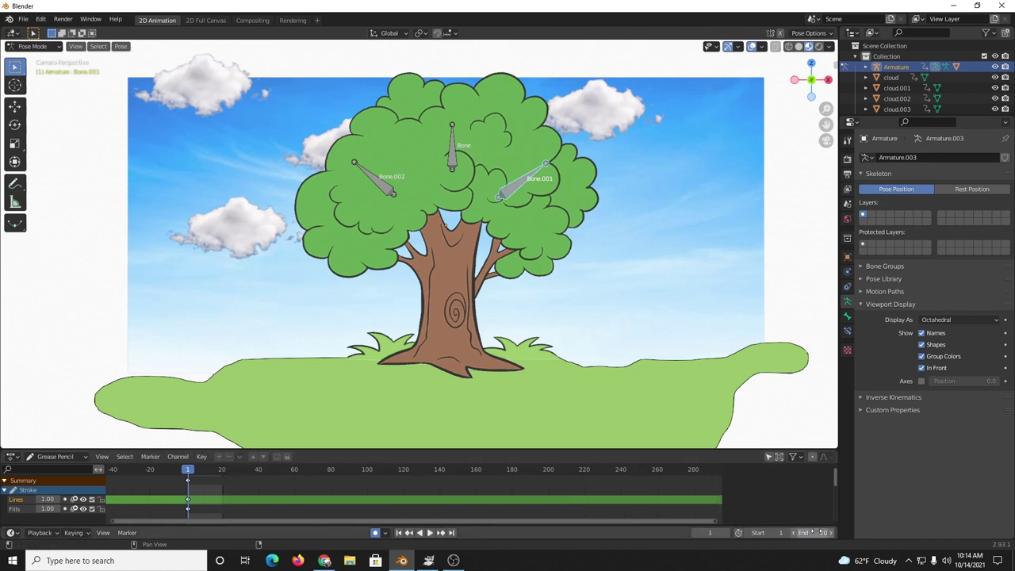
pyautogui.press('space')
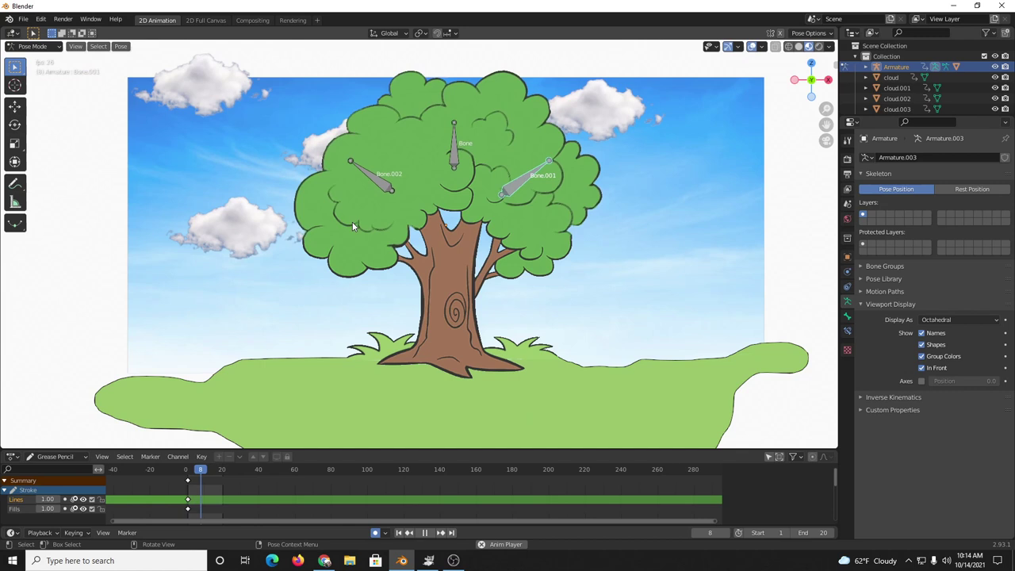
pyautogui.press('Escape')
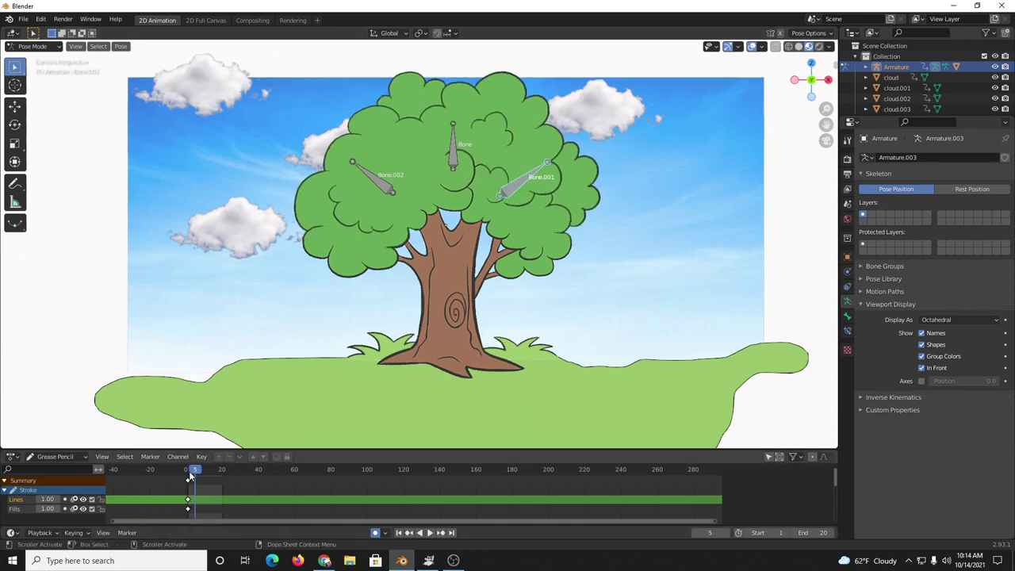
pyautogui.moveTo(191, 471); pyautogui.dragTo(187, 469)
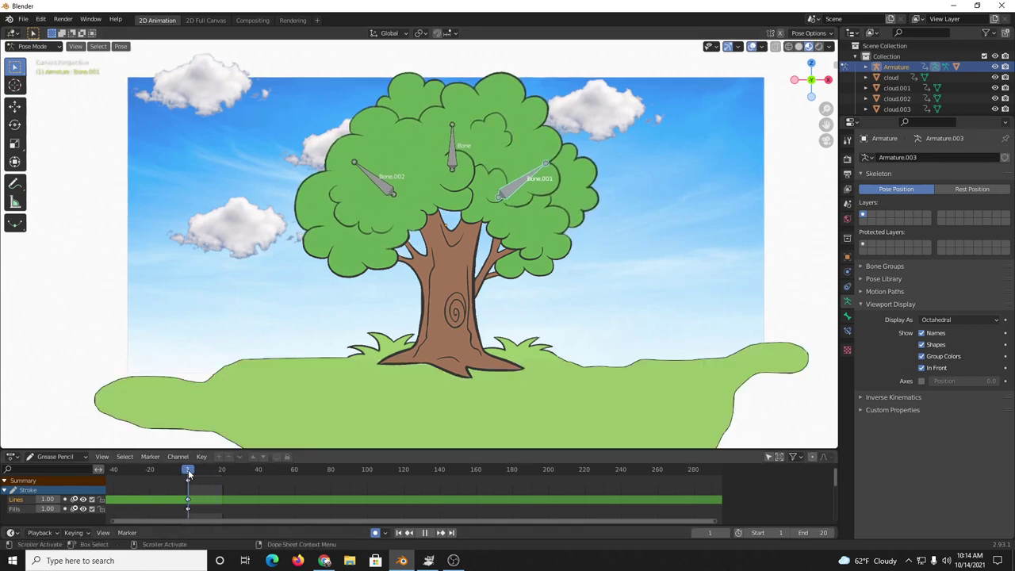
# - In Object Mode, key the upper-right cloud's location, rotation and scale at frame 1
pyautogui.click(594, 113)
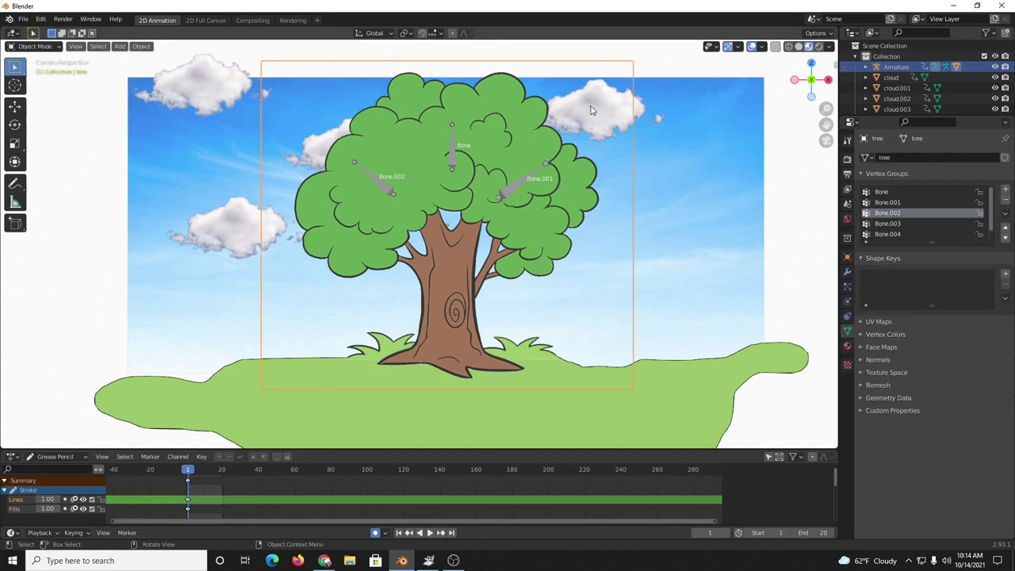
pyautogui.click(639, 112)
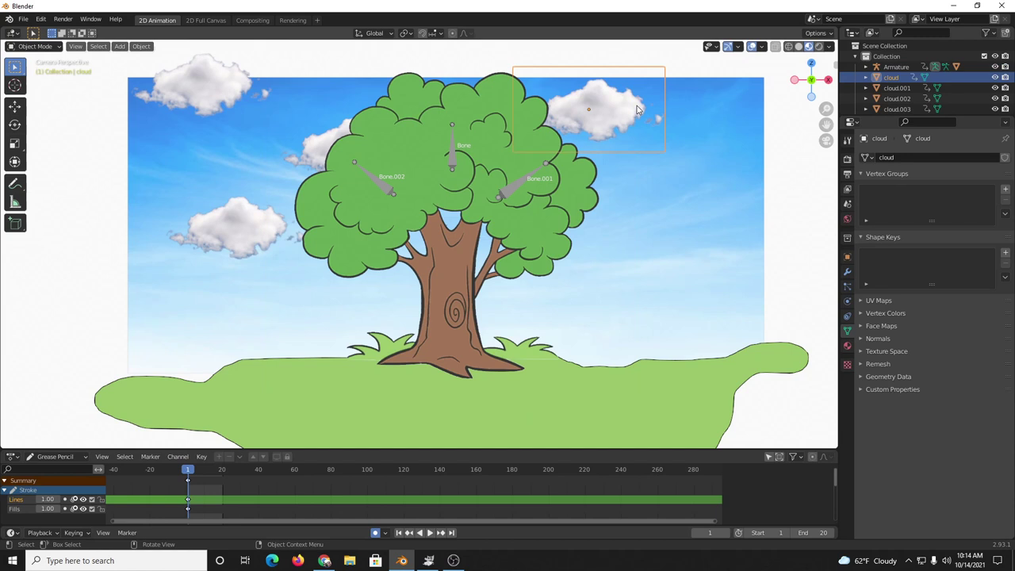
pyautogui.press('i')
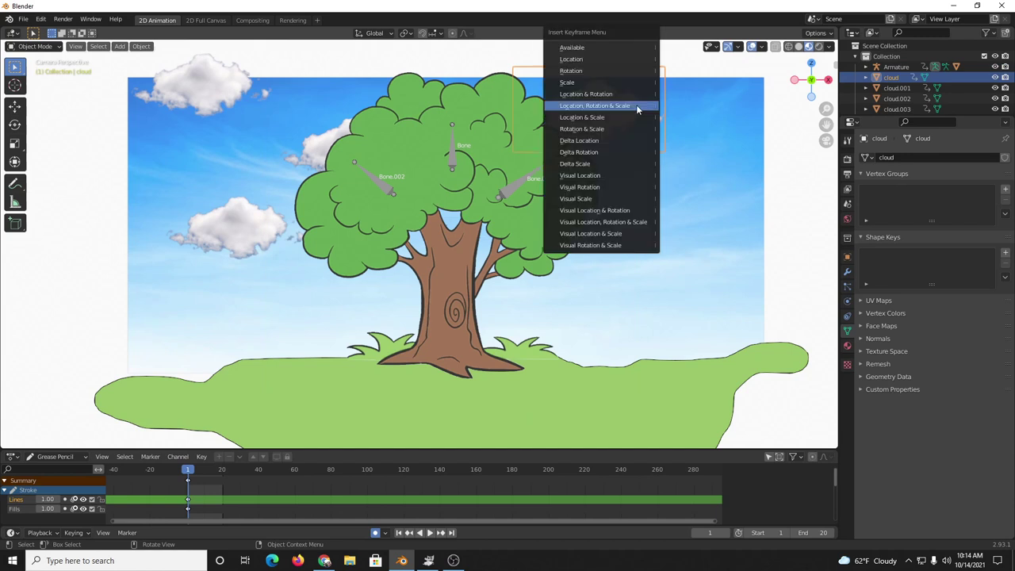
pyautogui.click(637, 109)
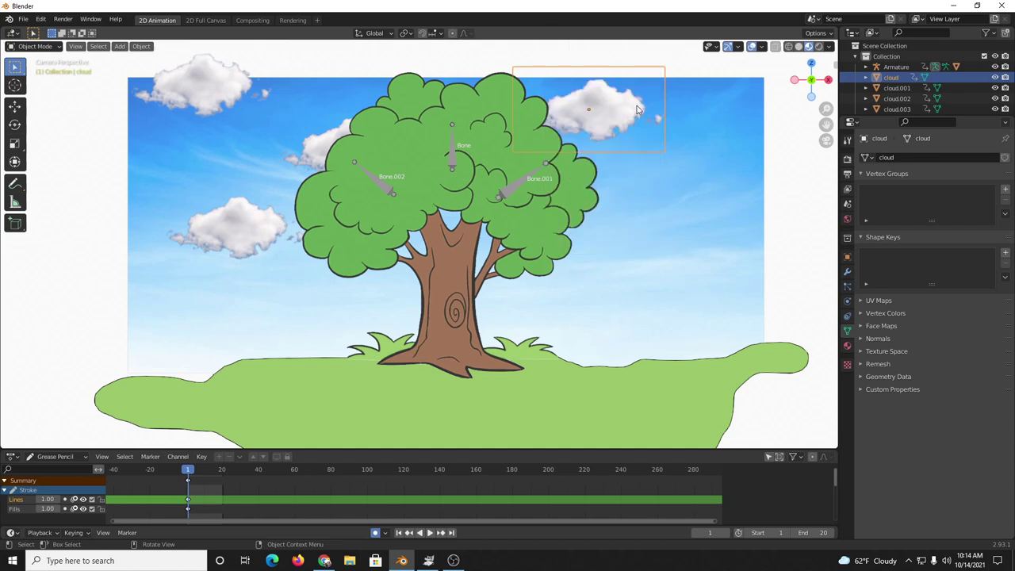
pyautogui.click(221, 470)
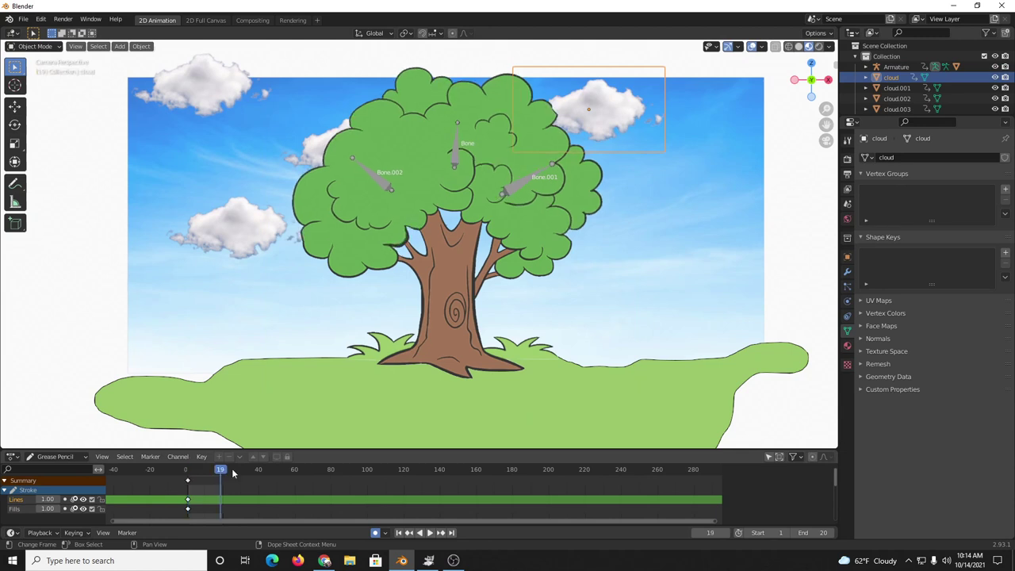
pyautogui.press('Right')
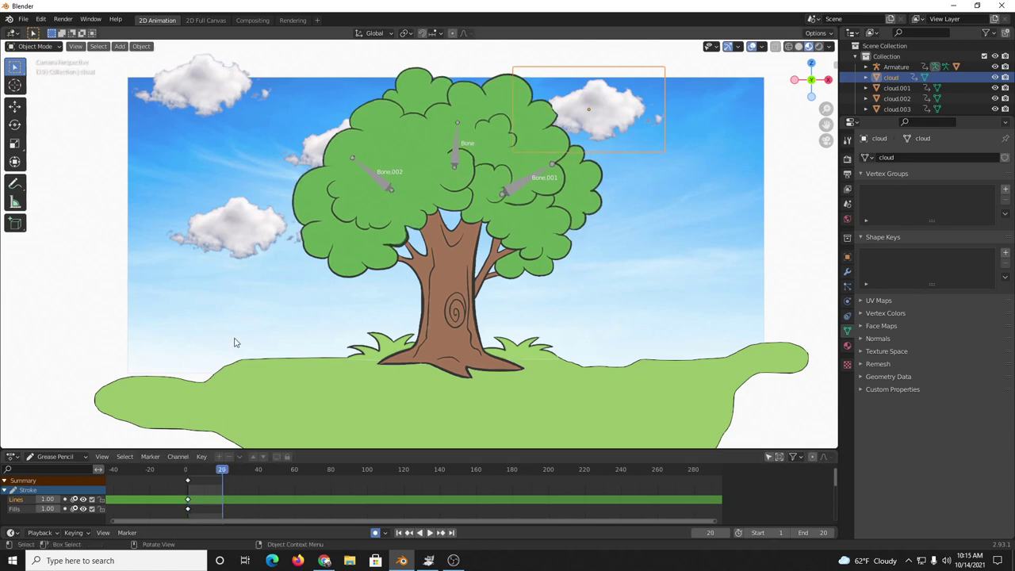
pyautogui.press('Left')
pyautogui.press('Left')
pyautogui.press('Left')
pyautogui.press('Left')
pyautogui.press('Left')
pyautogui.press('Left')
pyautogui.press('Left')
pyautogui.press('Left')
pyautogui.press('Left')
pyautogui.press('Left')
pyautogui.press('Left')
pyautogui.press('Left')
pyautogui.press('Left')
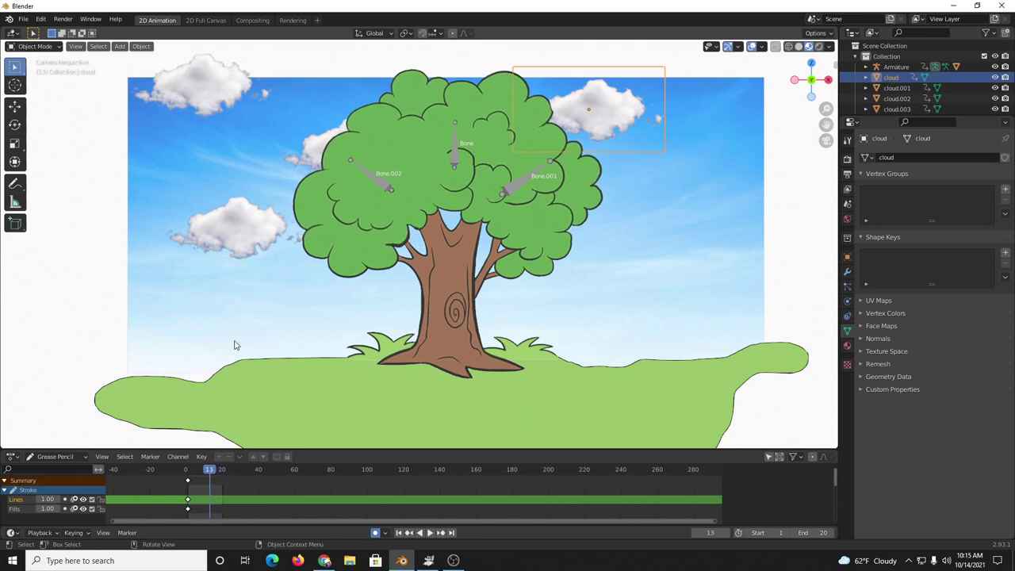
pyautogui.press('Left')
pyautogui.press('Left')
pyautogui.press('Left')
pyautogui.press('Left')
pyautogui.press('Left')
pyautogui.press('Left')
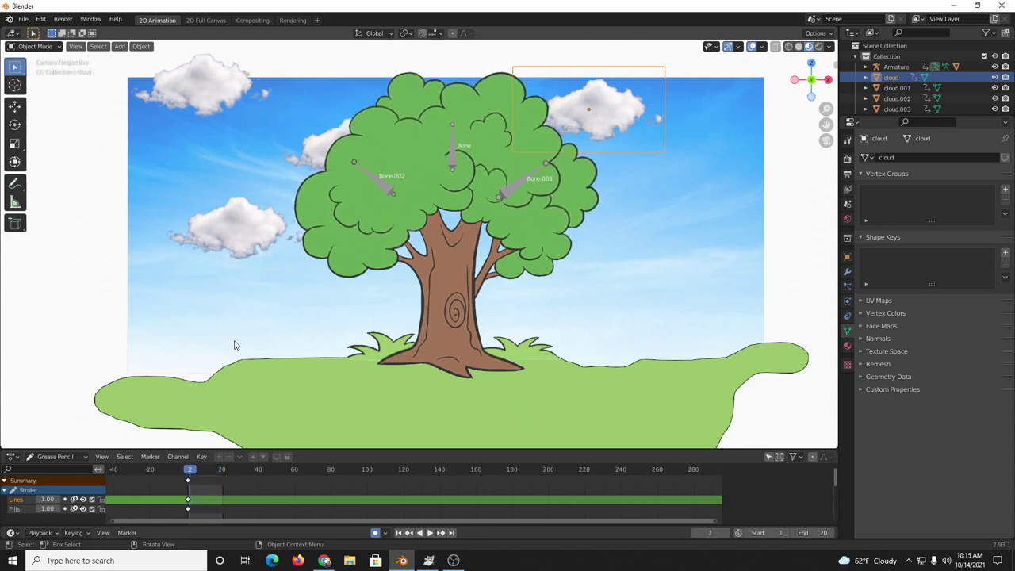
# - Add the tree to the selection, enlarge the Outliner, expand Armature and view the tree's transform
pyautogui.press('shift')
pyautogui.keyDown('shift'); pyautogui.click(313, 153); pyautogui.keyUp('shift')
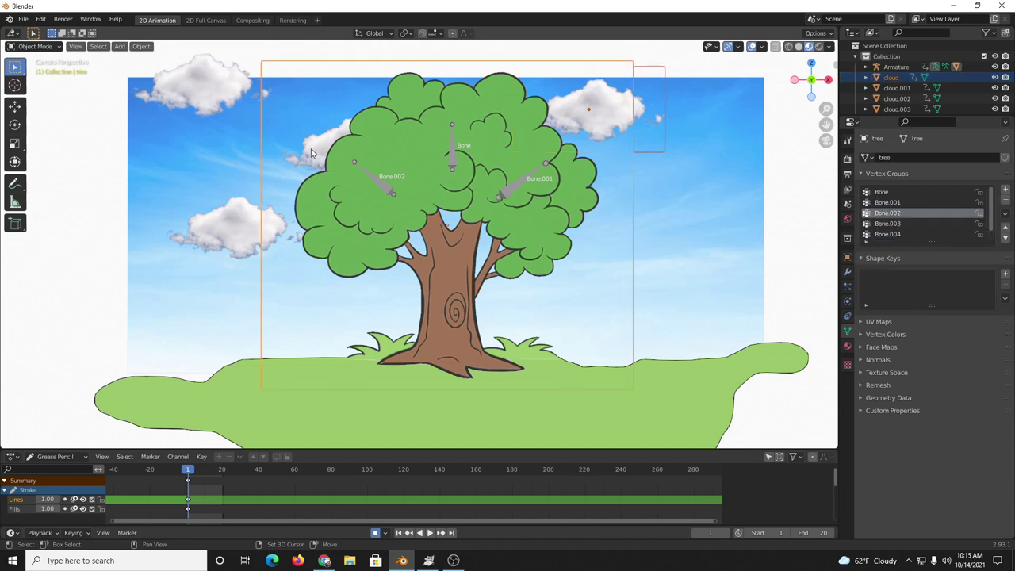
pyautogui.scroll(-3, 884, 113)
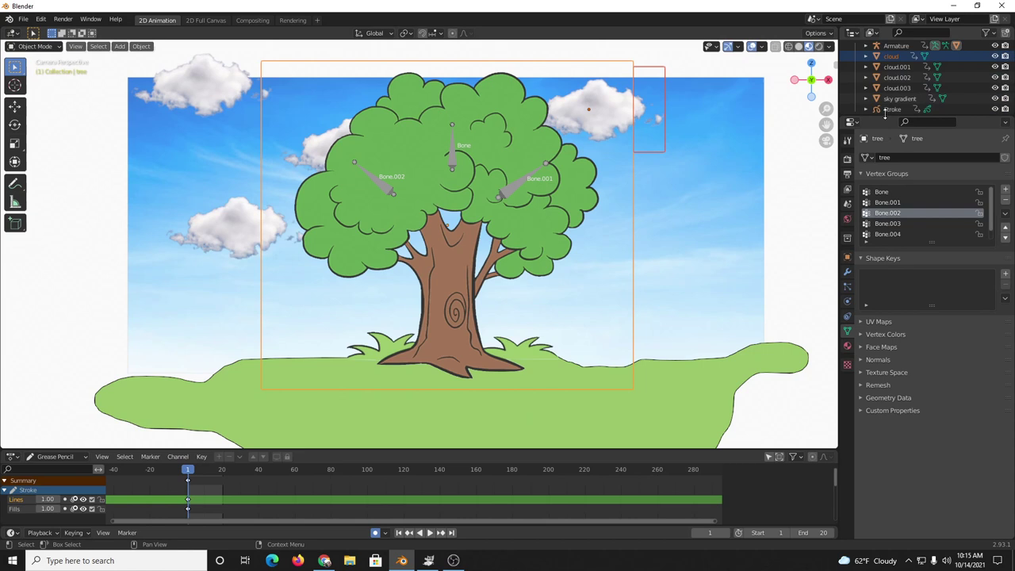
pyautogui.moveTo(882, 115); pyautogui.dragTo(882, 191)
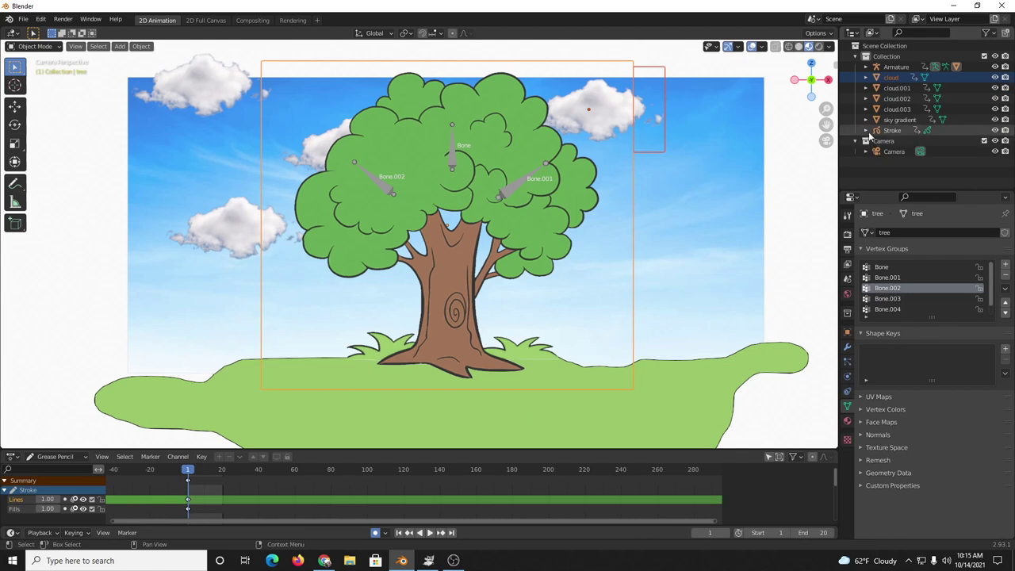
pyautogui.click(865, 67)
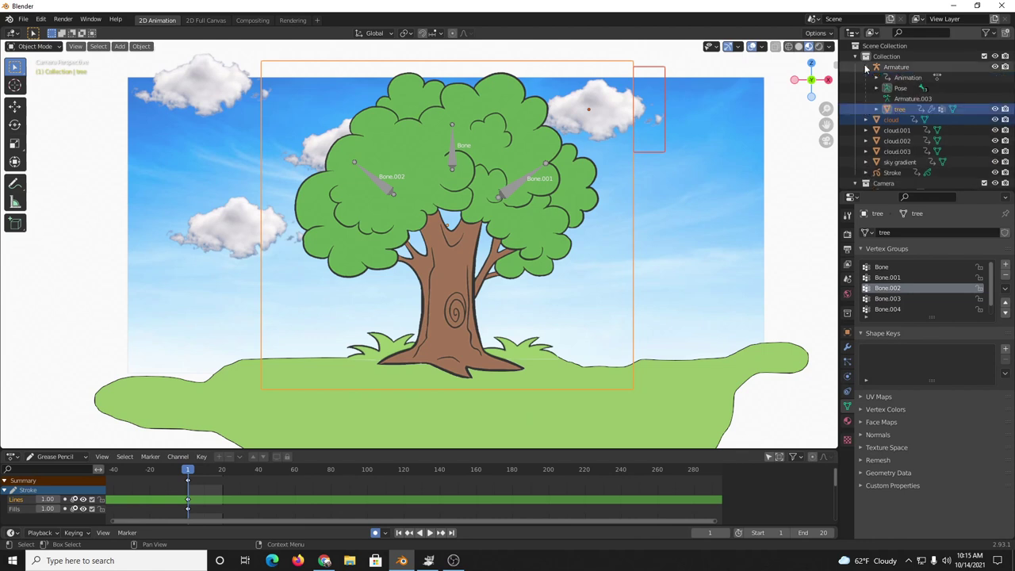
pyautogui.keyDown('ctrl'); pyautogui.click(889, 111); pyautogui.keyUp('ctrl')
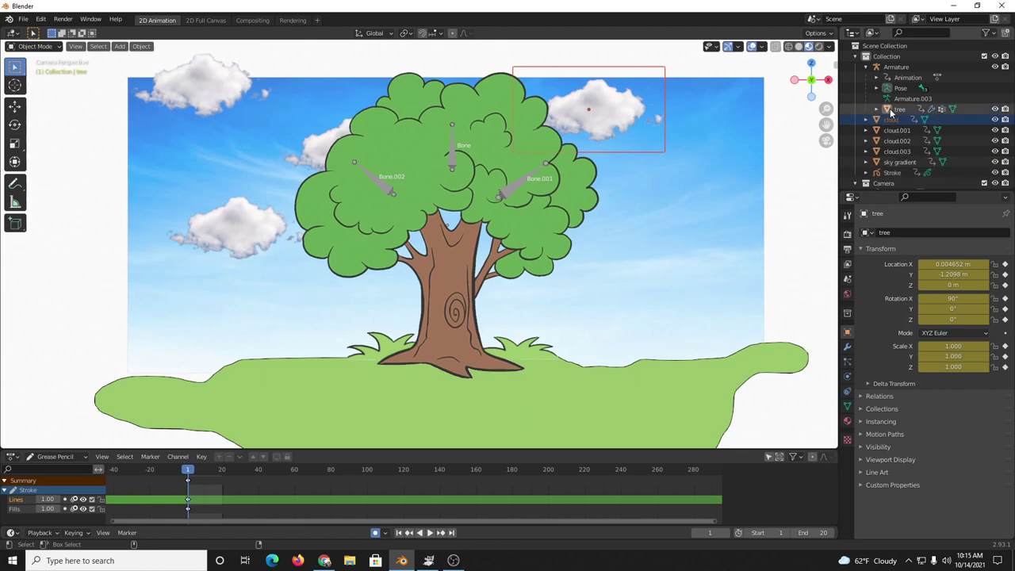
# - Add cloud.001, cloud.002 and cloud.003 to the selection and key all clouds at frame 1
pyautogui.keyDown('ctrl'); pyautogui.click(887, 134); pyautogui.keyUp('ctrl')
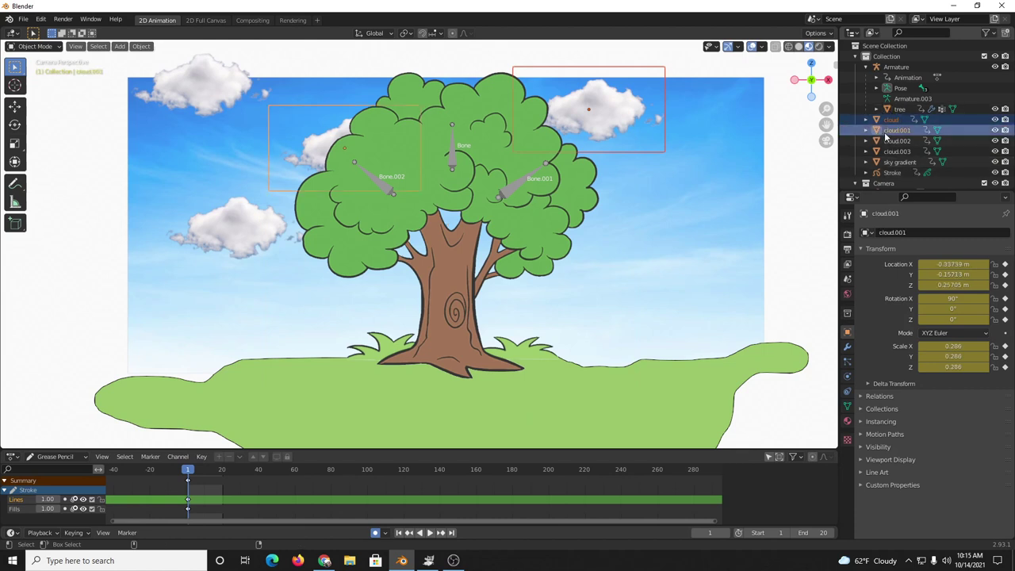
pyautogui.keyDown('ctrl'); pyautogui.click(888, 141); pyautogui.keyUp('ctrl')
pyautogui.keyDown('ctrl'); pyautogui.click(888, 151); pyautogui.keyUp('ctrl')
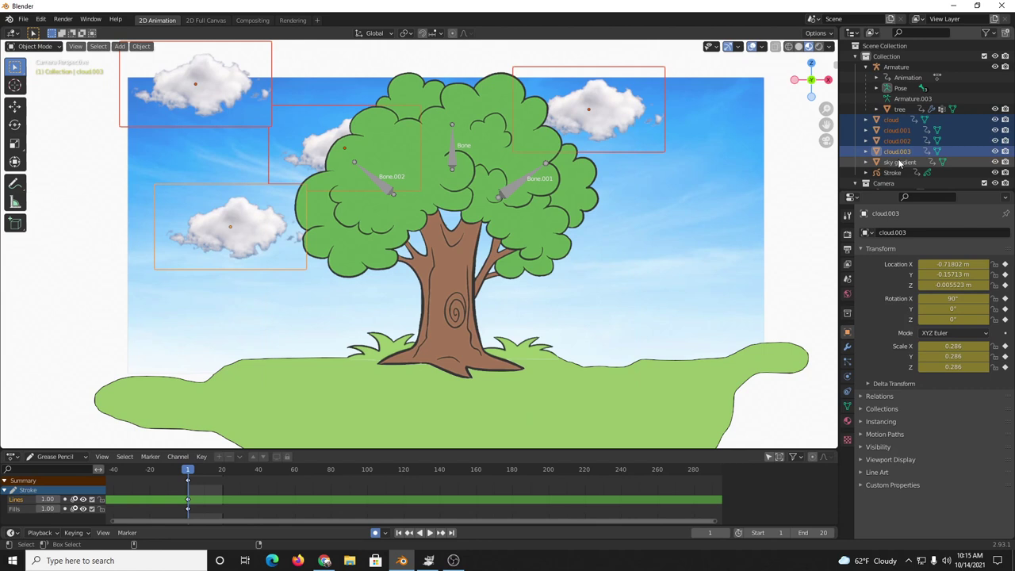
pyautogui.press('i')
pyautogui.click(352, 358)
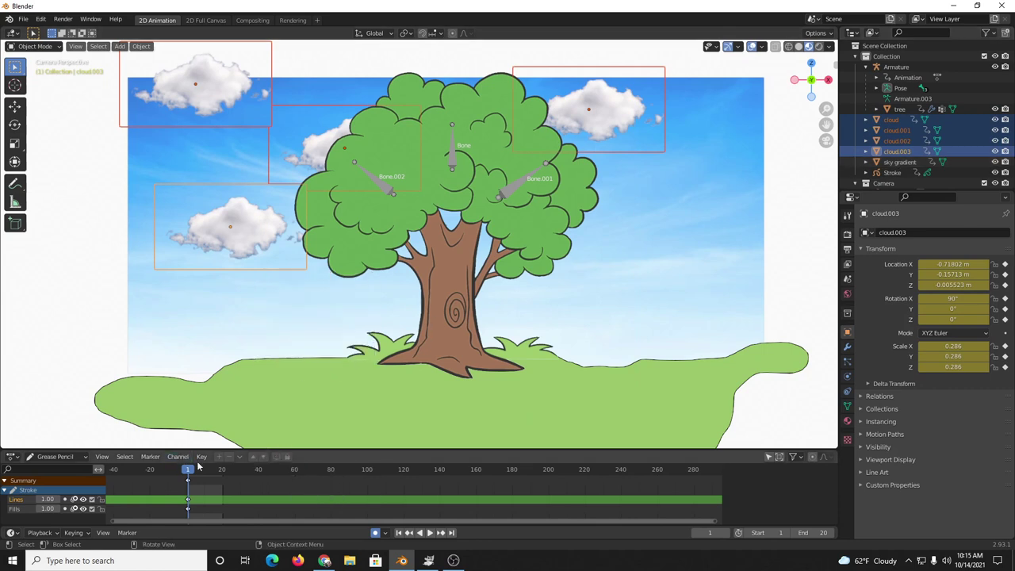
# - At frame 20, move the clouds slightly left, key them, and play from the start
pyautogui.click(221, 471)
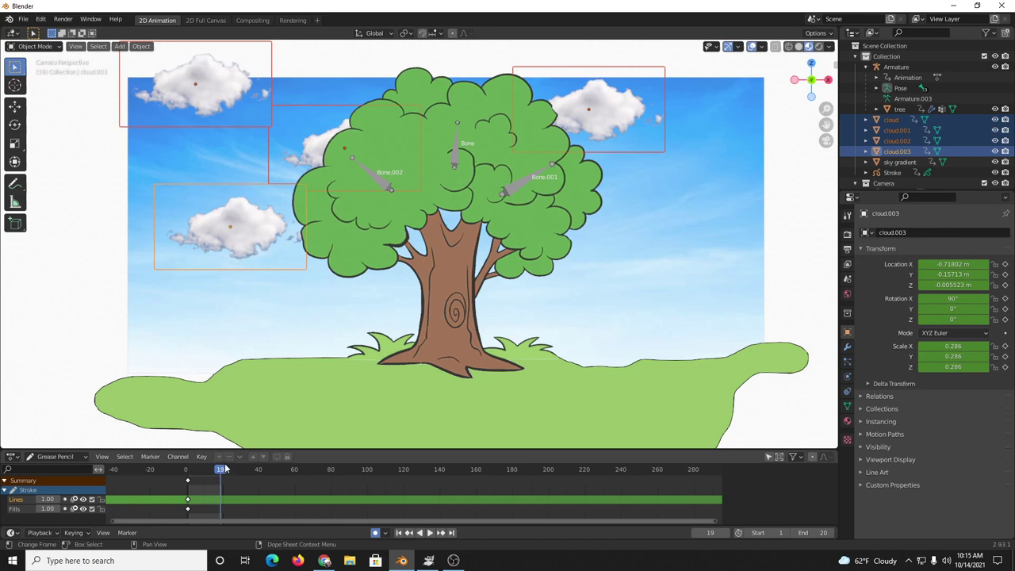
pyautogui.click(223, 469)
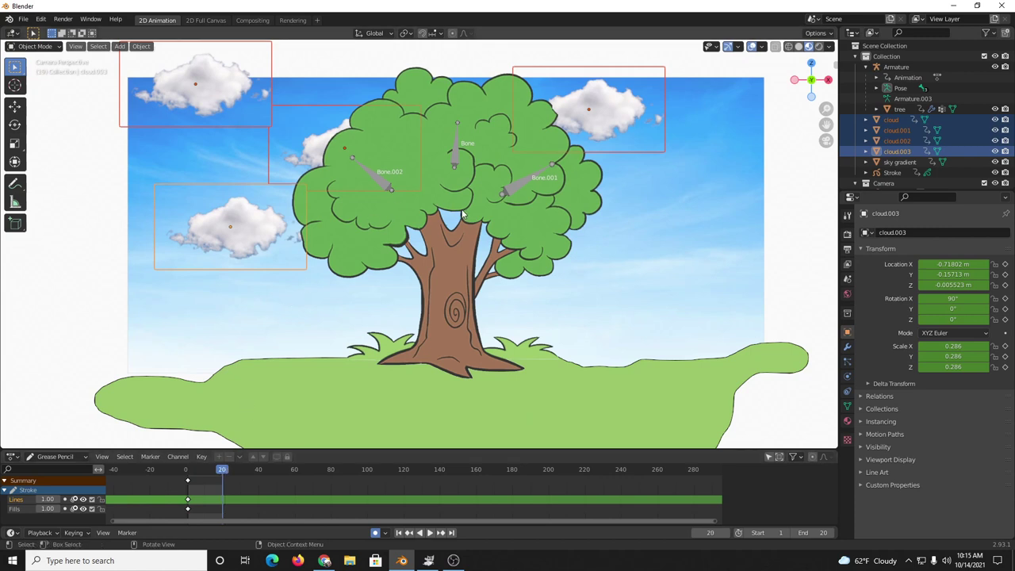
pyautogui.press('g')
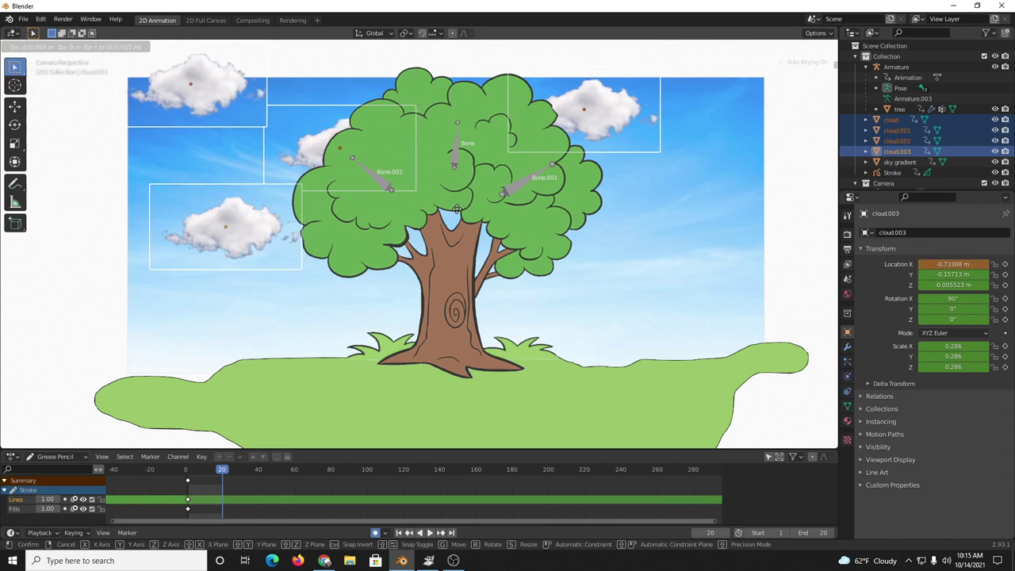
pyautogui.click(457, 213)
pyautogui.press('i')
pyautogui.click(456, 211)
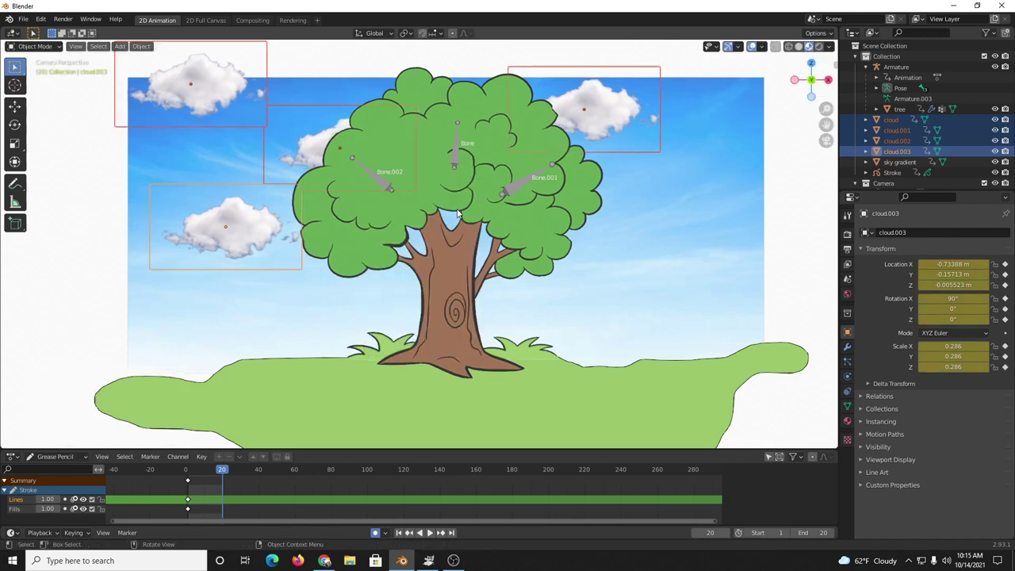
pyautogui.moveTo(224, 473); pyautogui.dragTo(184, 472)
pyautogui.press('space')
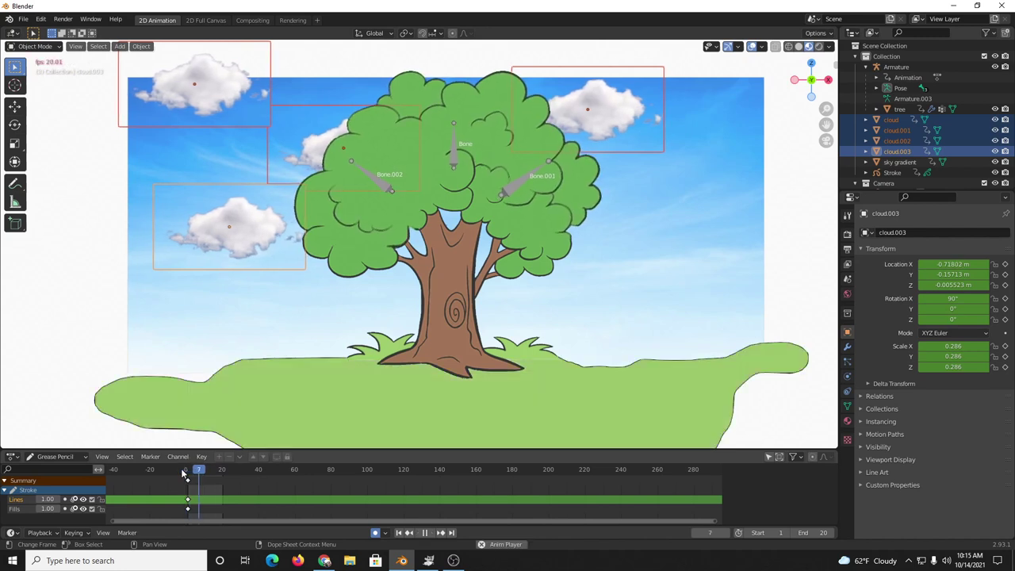